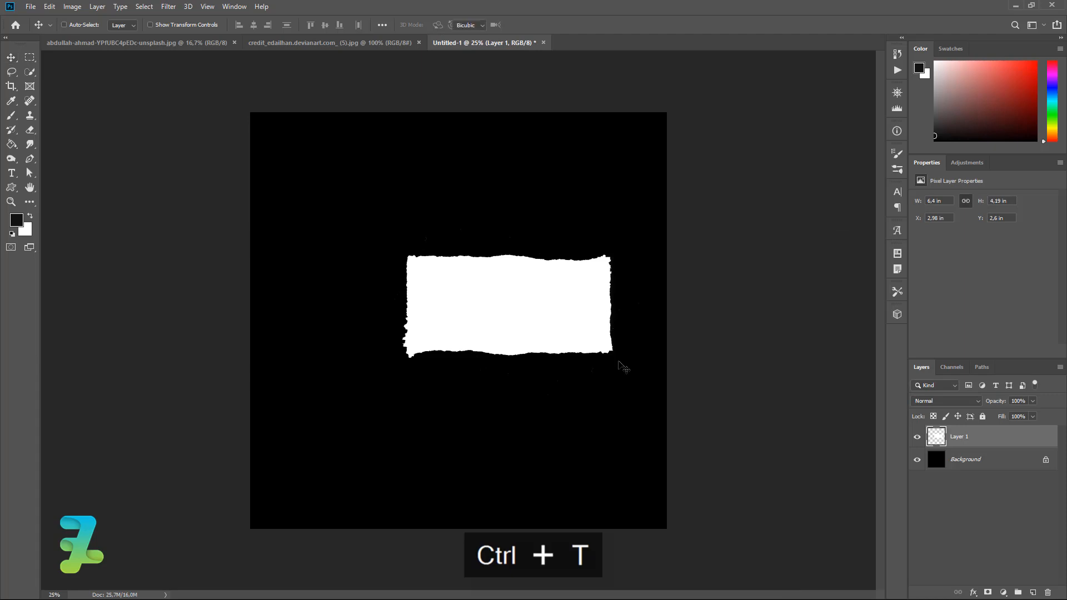
Step: Rotate the torn-paper layer by -90°, enlarge it to about 8.05 × 12.3 in and place it on the canvas's right half
key("ctrl+t")
left_click_drag(648, 398, 577, 213)
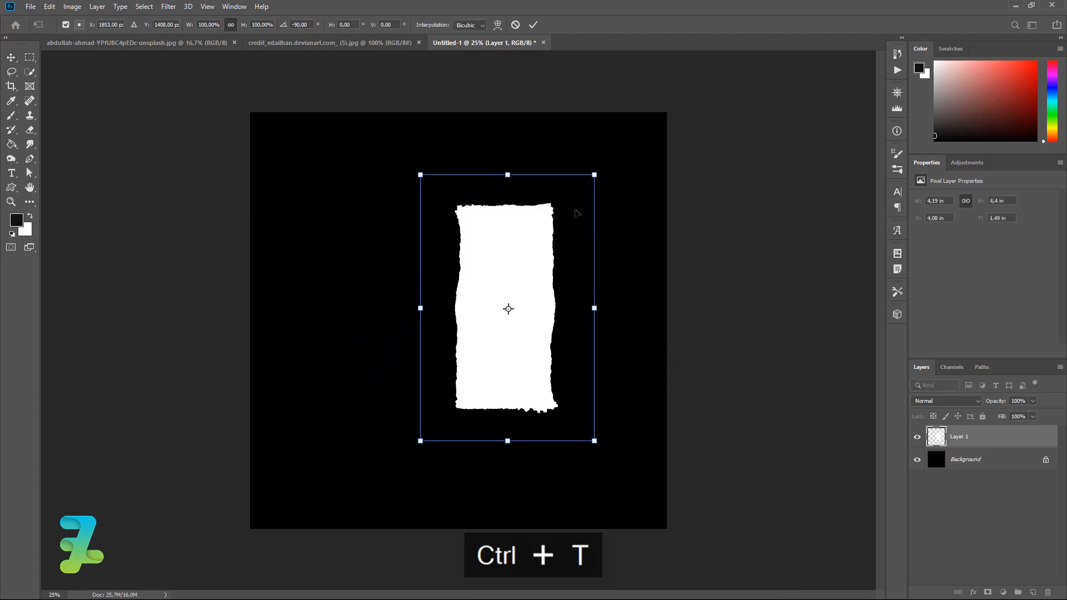
left_click_drag(594, 176, 589, 203)
left_click_drag(699, 57, 681, 84)
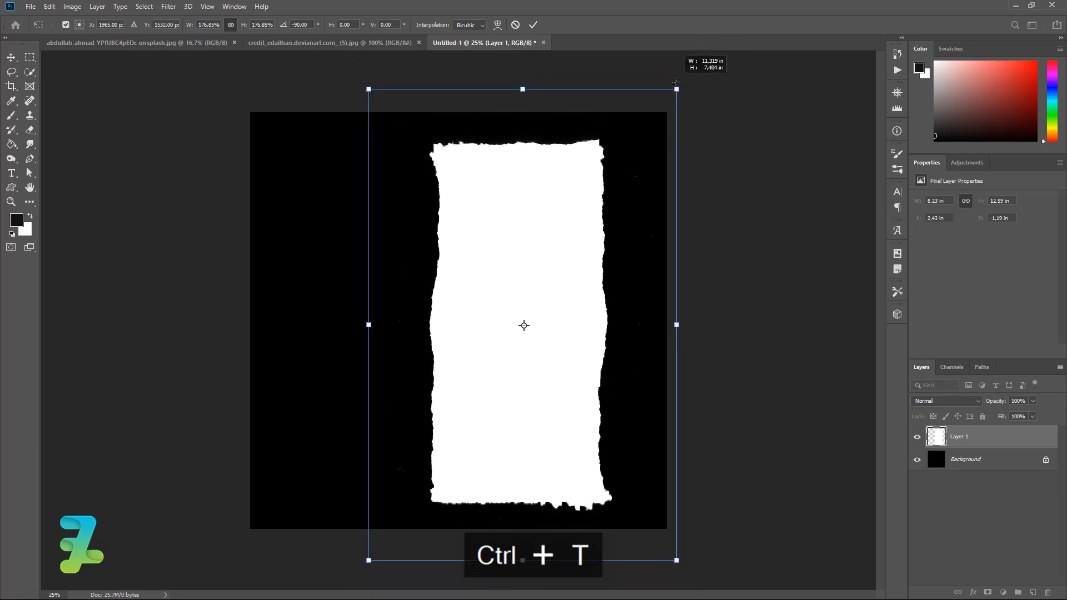
left_click_drag(544, 210, 585, 221)
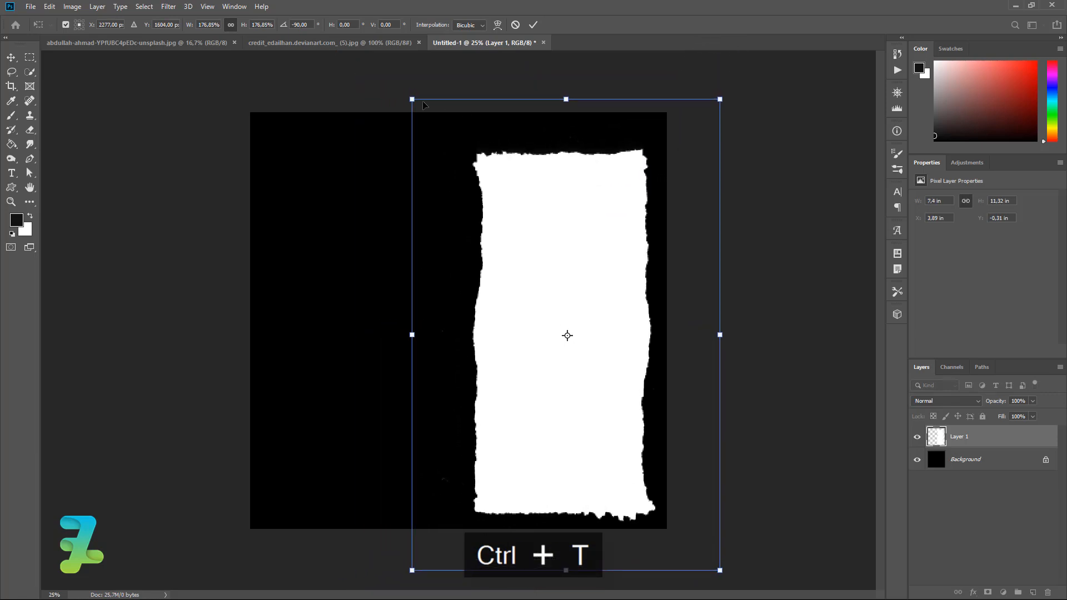
left_click_drag(403, 87, 372, 62)
left_click_drag(470, 204, 475, 211)
left_click(14, 58)
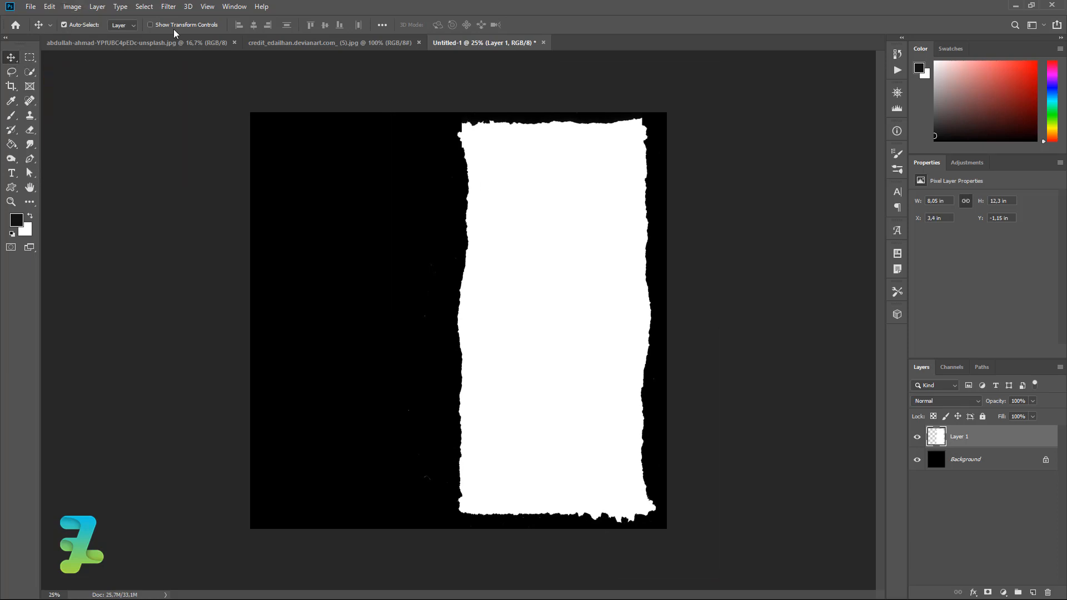
Step: Copy the black-and-white portrait photo into the Untitled-1 document as a new layer, then close the photo's document
right_click(172, 44)
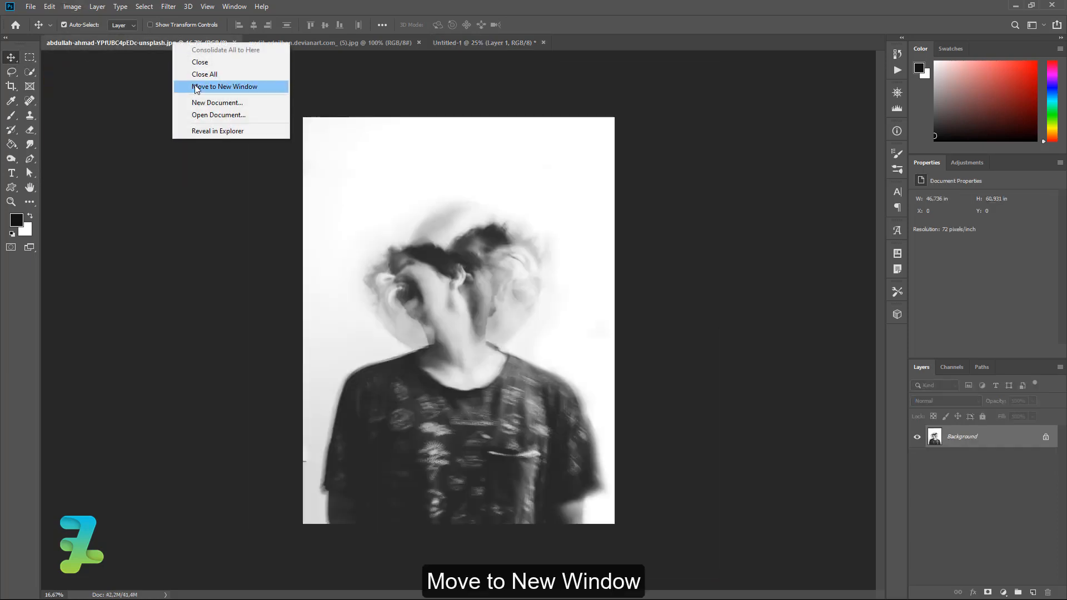
left_click(233, 87)
left_click_drag(529, 310, 517, 286)
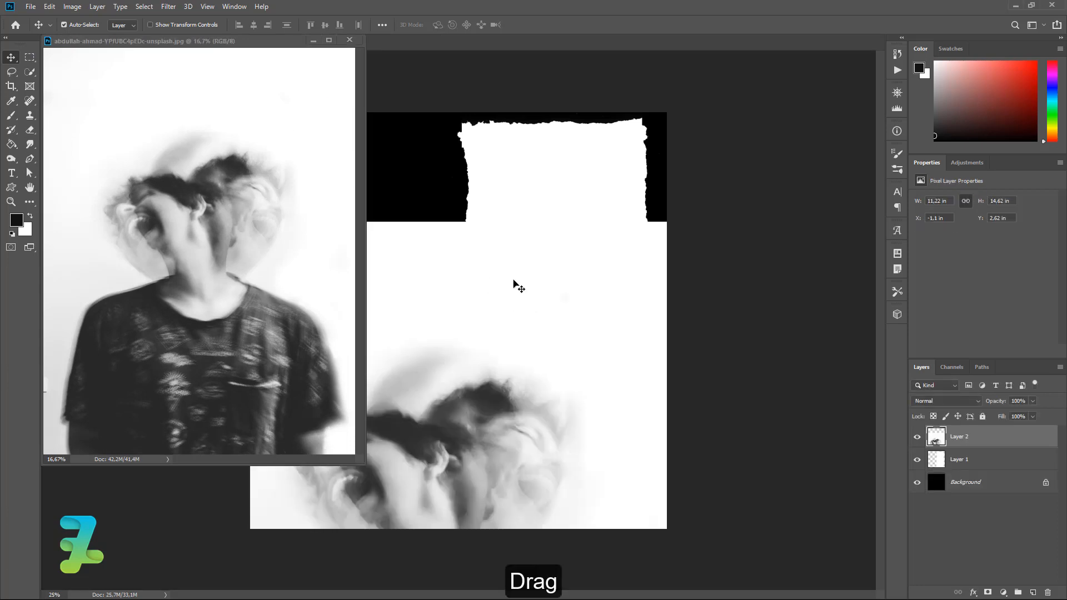
left_click(349, 40)
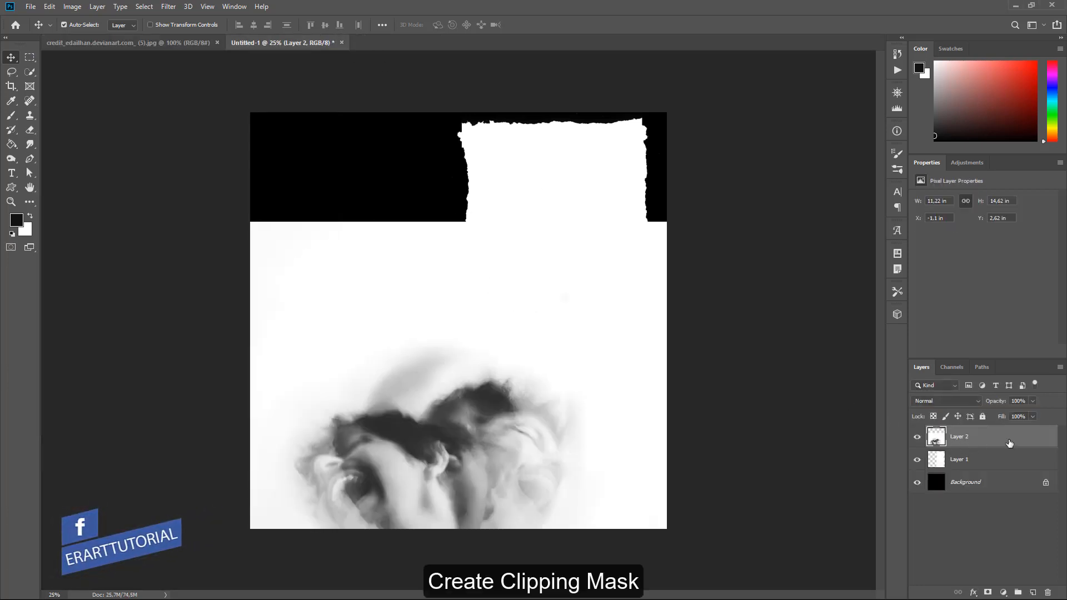
Step: Clip the portrait layer to the torn-paper layer with a clipping mask and shift the photo within it
right_click(1012, 439)
left_click(939, 343)
left_click_drag(617, 312, 569, 317)
Step: Scale the clipped portrait to about 7.85 × 10.23 in and position it to fill the torn-paper shape down to its lower edge
key("ctrl+t")
left_click_drag(256, 164, 348, 281)
left_click_drag(441, 393, 496, 242)
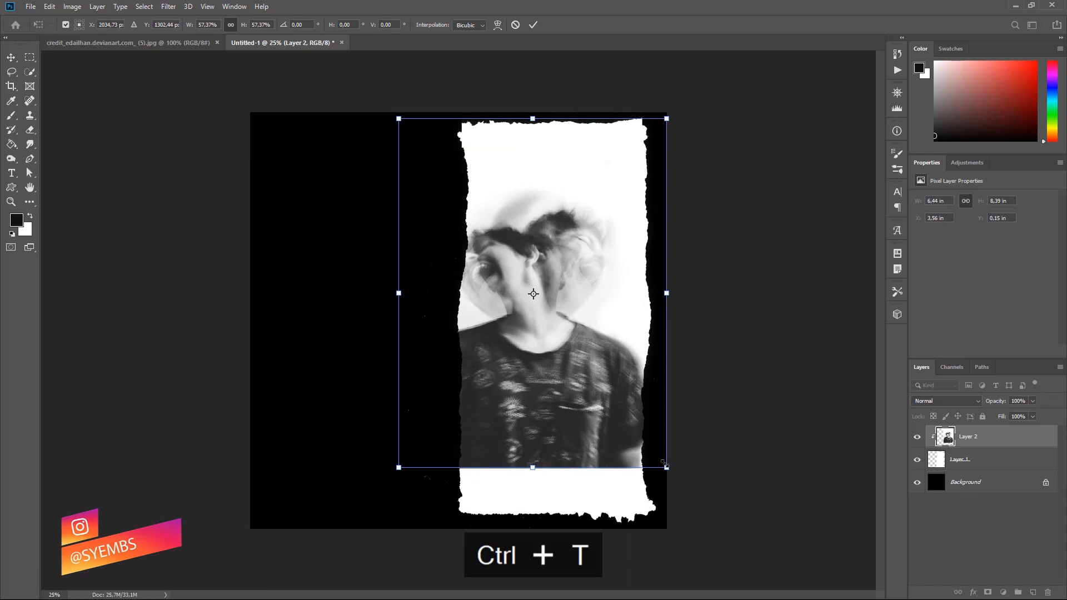
left_click_drag(666, 467, 725, 544)
left_click_drag(580, 367, 566, 340)
key("Return")
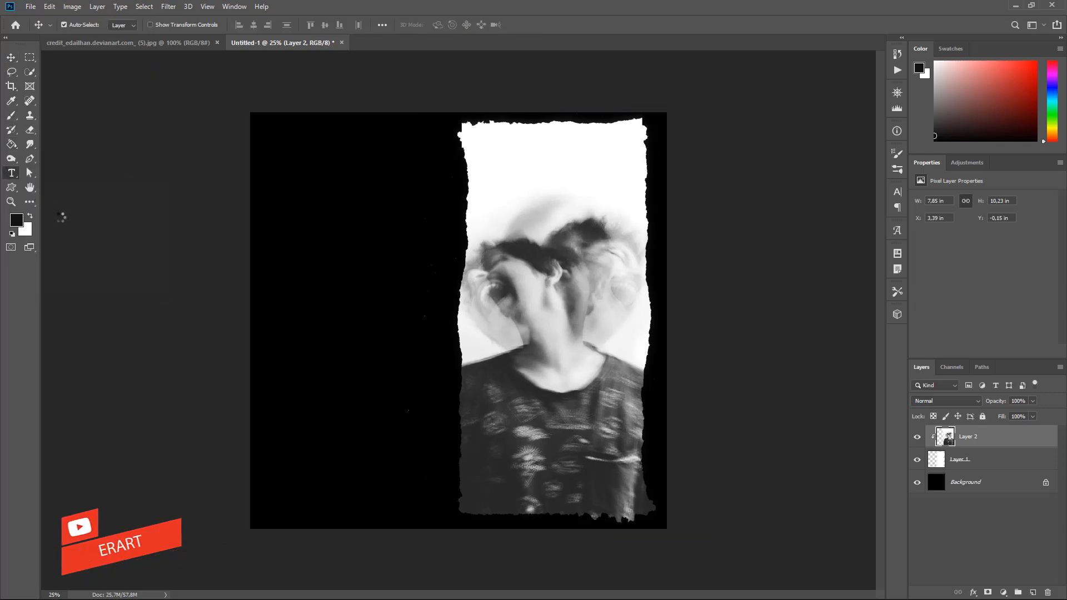
Step: Add the text "SCREAM" in Lato Black at 72 pt on the black area beside the portrait
left_click(275, 234)
left_click(160, 25)
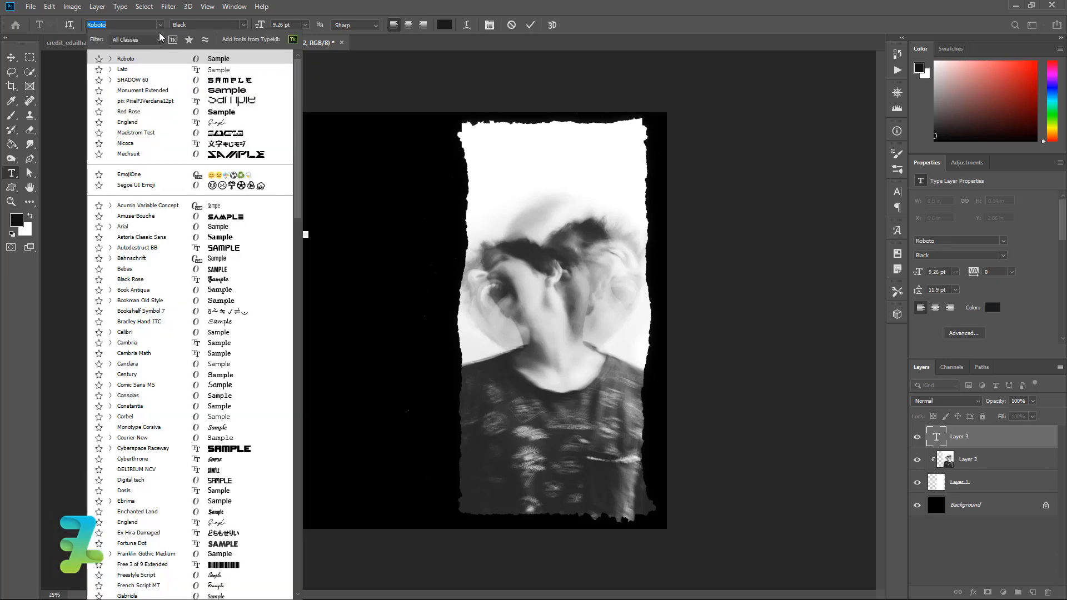
left_click(145, 70)
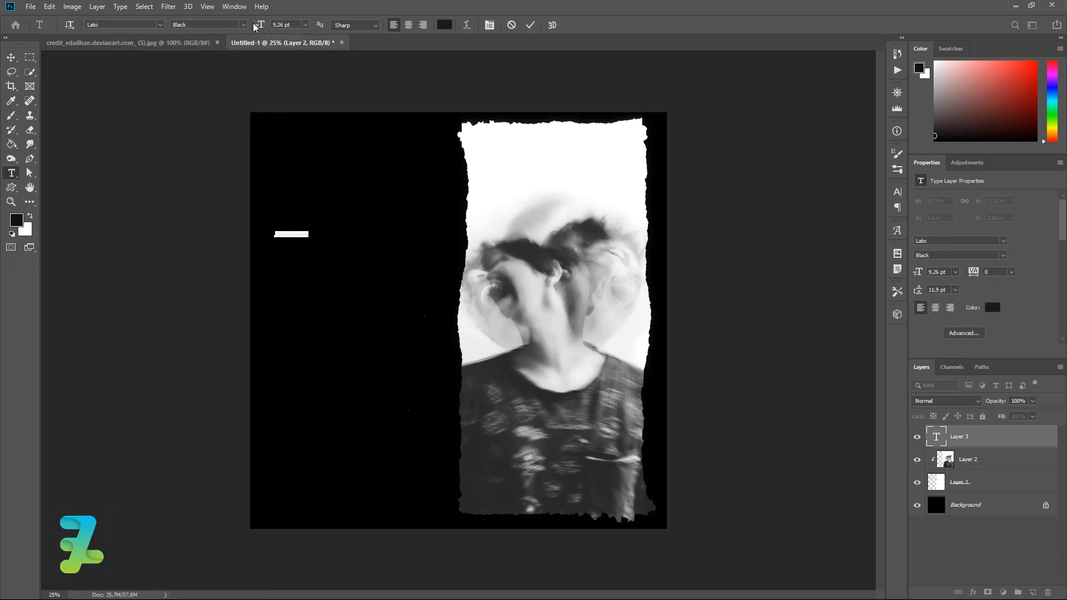
left_click(305, 24)
left_click(291, 166)
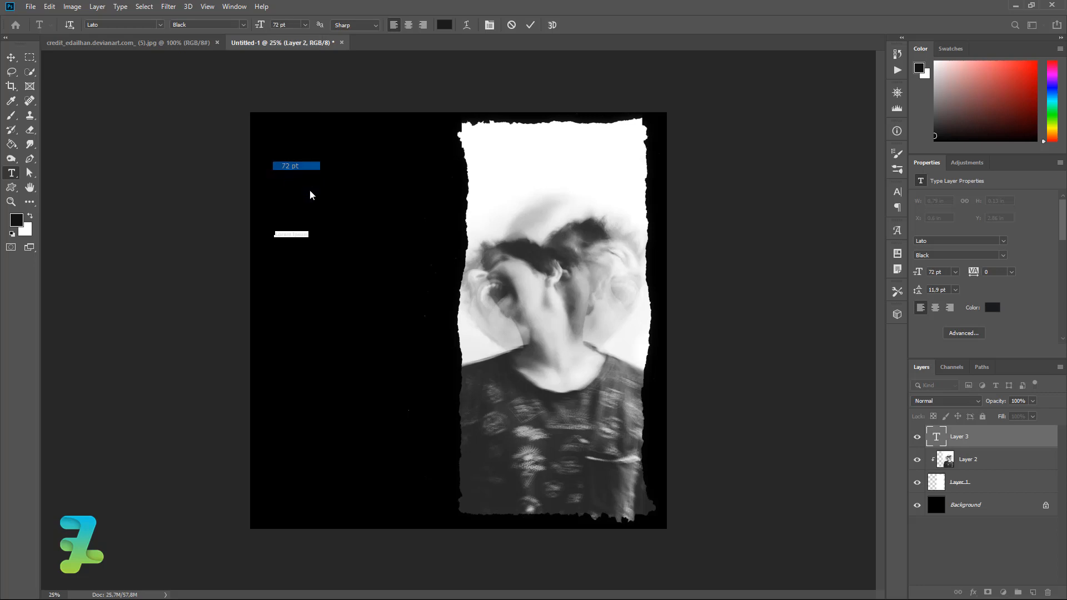
type("SC")
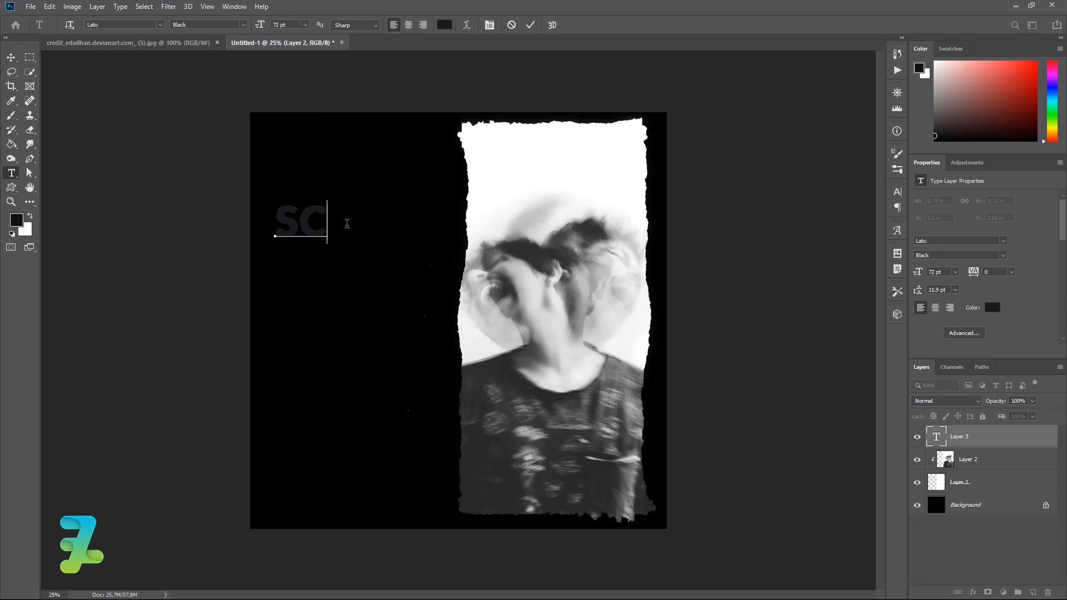
type("REAM")
Step: Color the whole SCREAM text white (ffffff) and move it to the canvas's upper-left corner
key("ctrl+a")
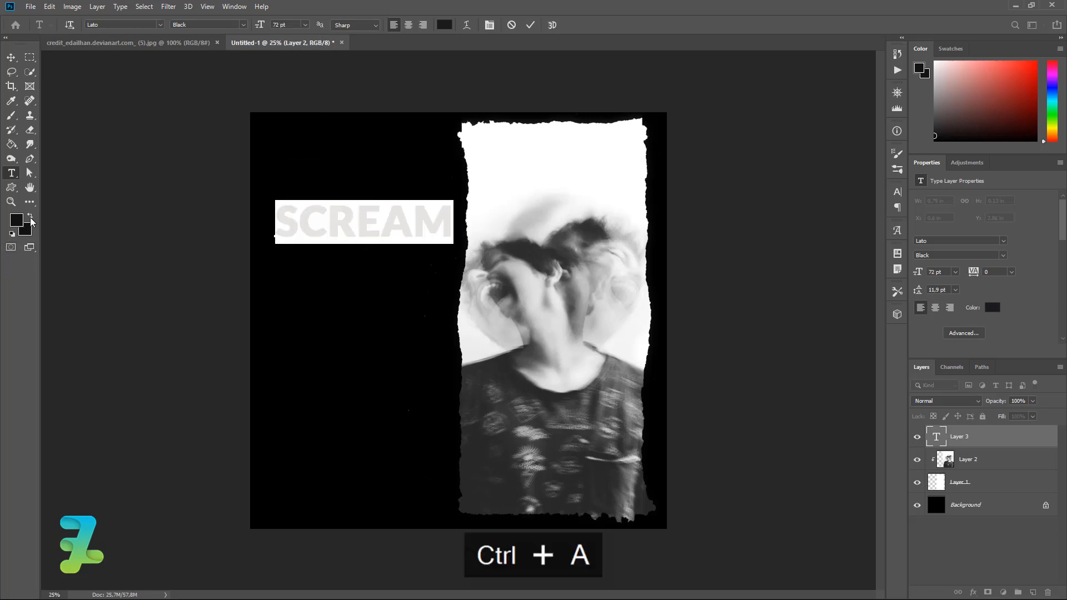
left_click(30, 217)
left_click(16, 221)
left_click(889, 207)
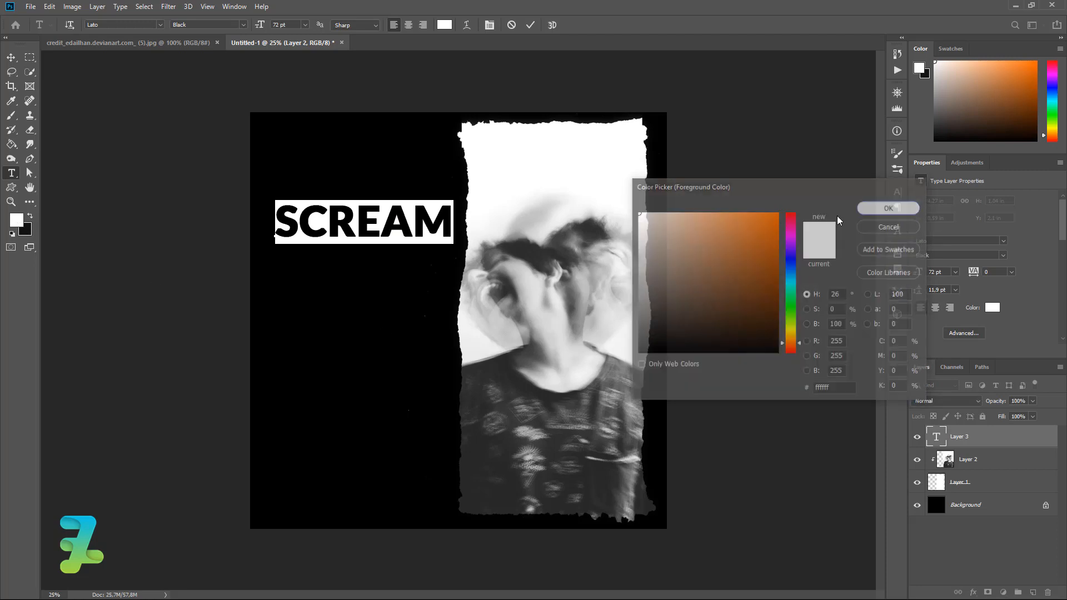
left_click(12, 58)
left_click_drag(395, 245, 421, 171)
Step: Duplicate the SCREAM text slightly lower at Y 0.58 in, order the copy beneath the original layer and set its Fill to 0%
key("ctrl+j")
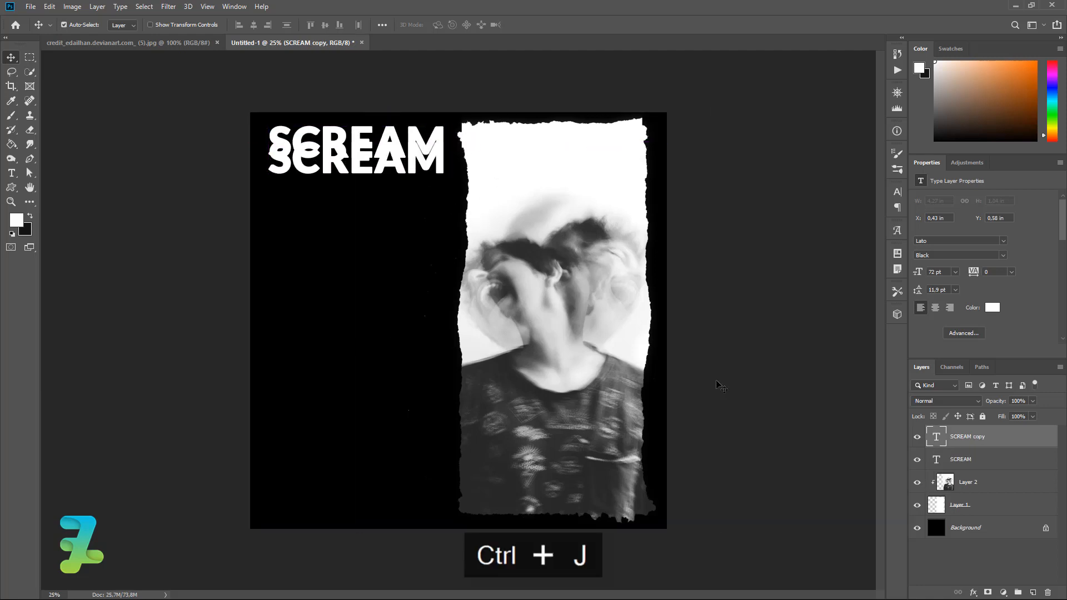
left_click_drag(944, 437, 956, 469)
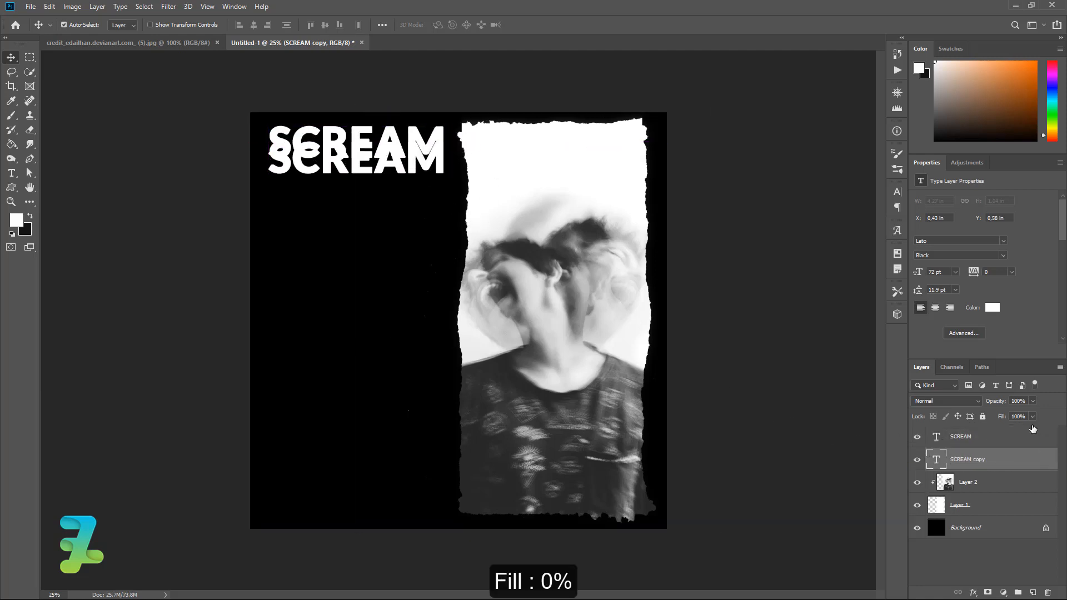
left_click(1025, 464)
Step: Add a Stroke layer effect colored ffffff to the SCREAM copy layer
double_click(1024, 467)
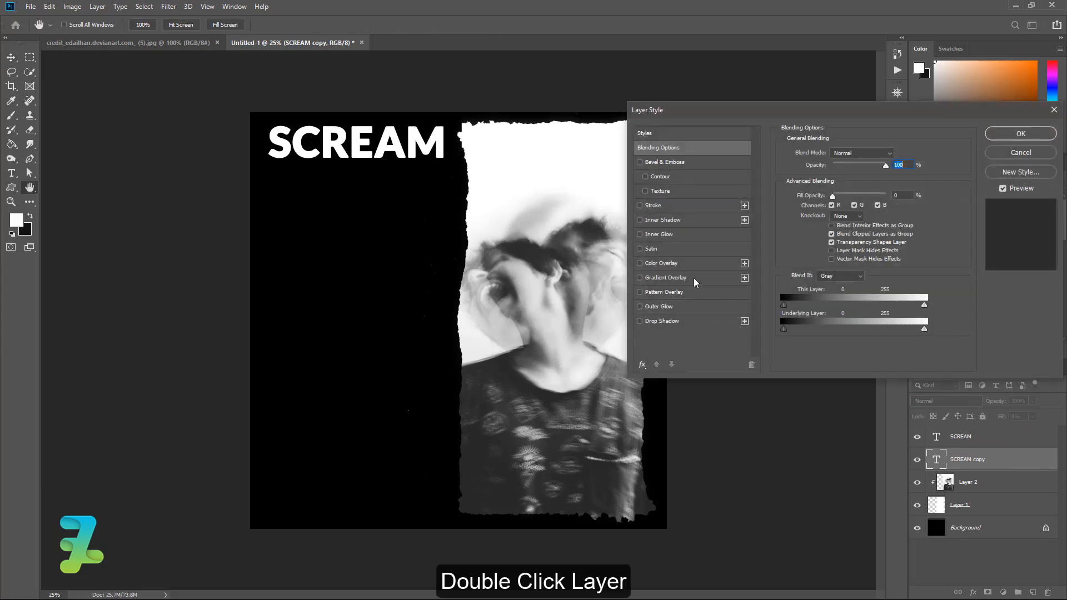
left_click(640, 205)
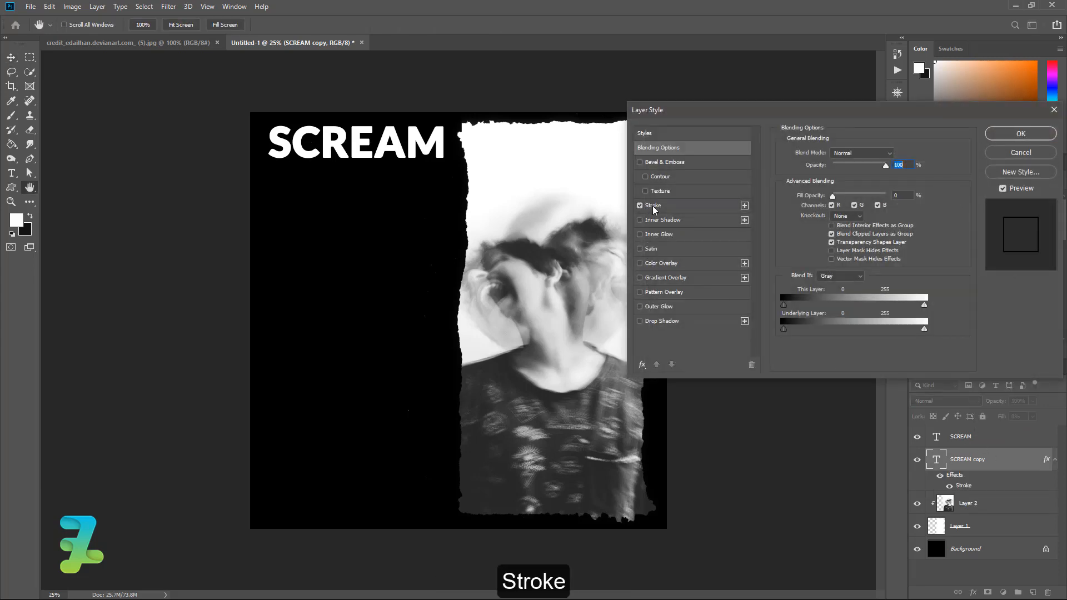
left_click(652, 206)
left_click(809, 233)
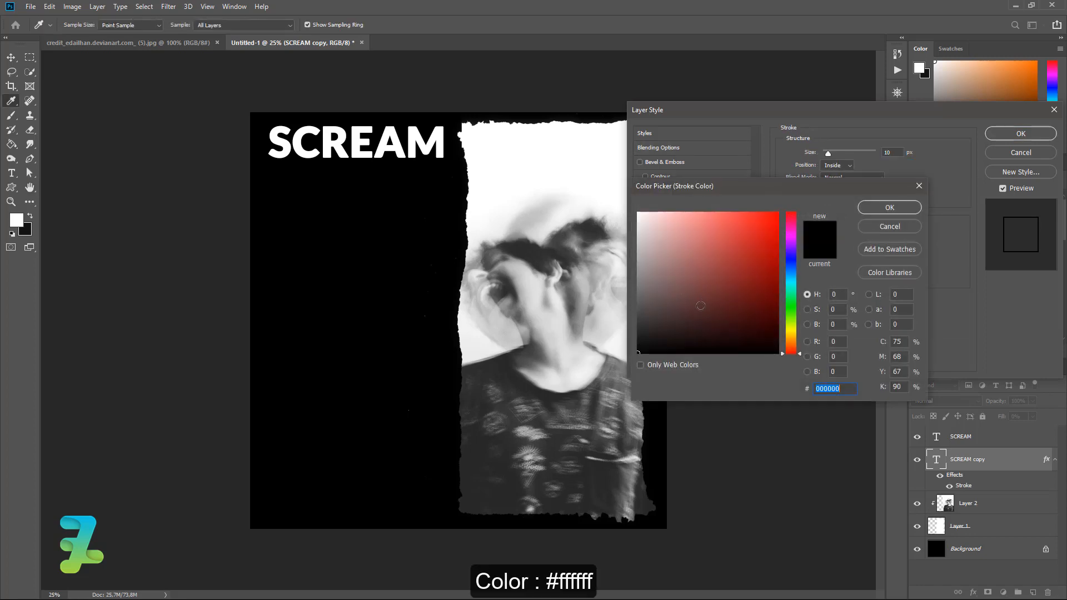
type("ffffff")
left_click(865, 209)
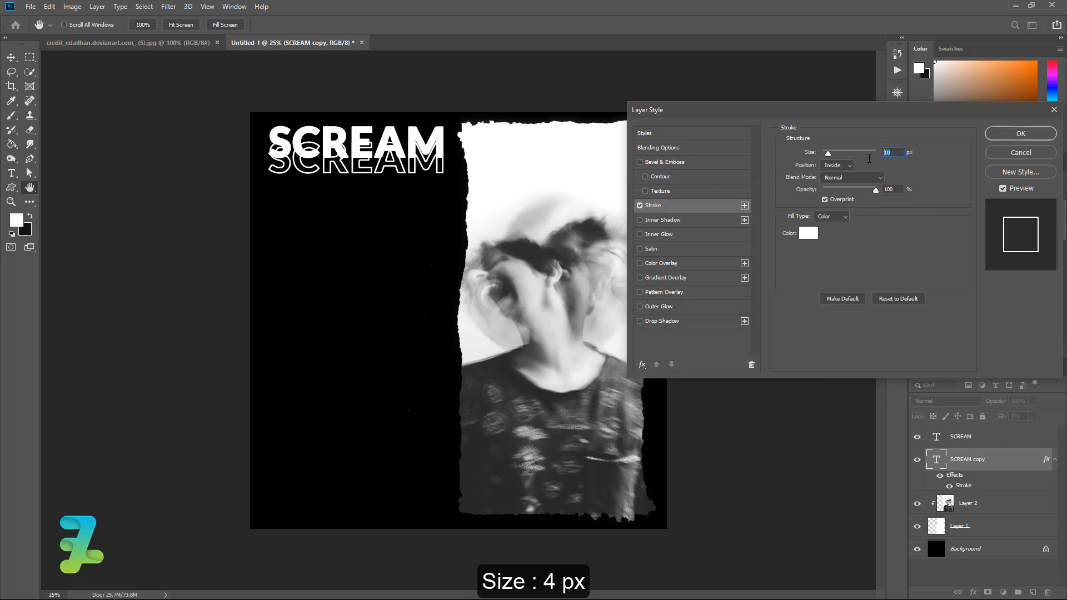
Step: Set the SCREAM copy's stroke size to 4 px with position Inside and apply the layer style
type("4")
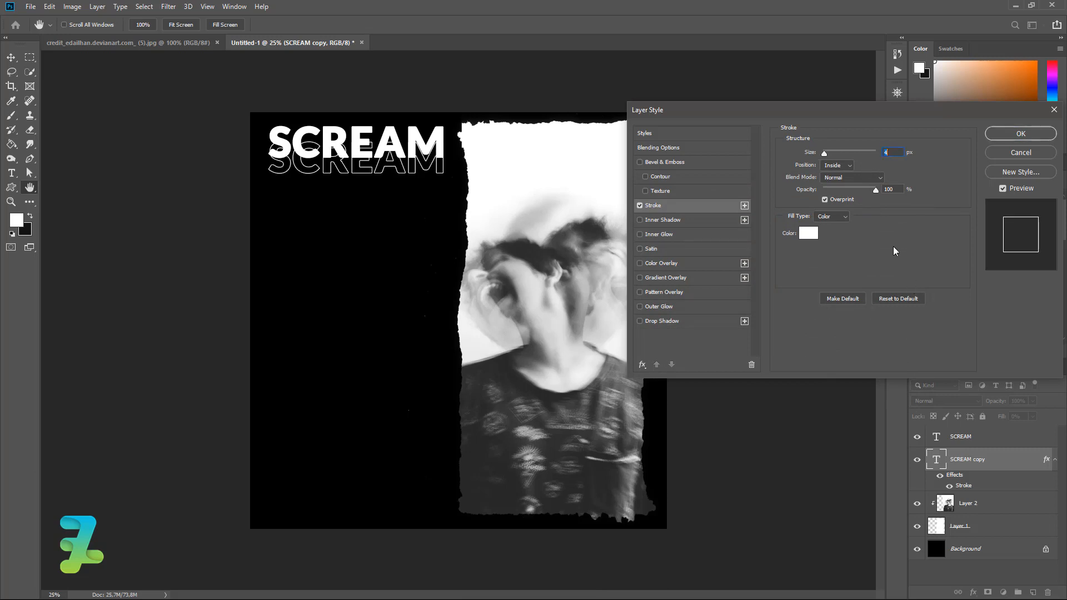
left_click(850, 164)
left_click(846, 177)
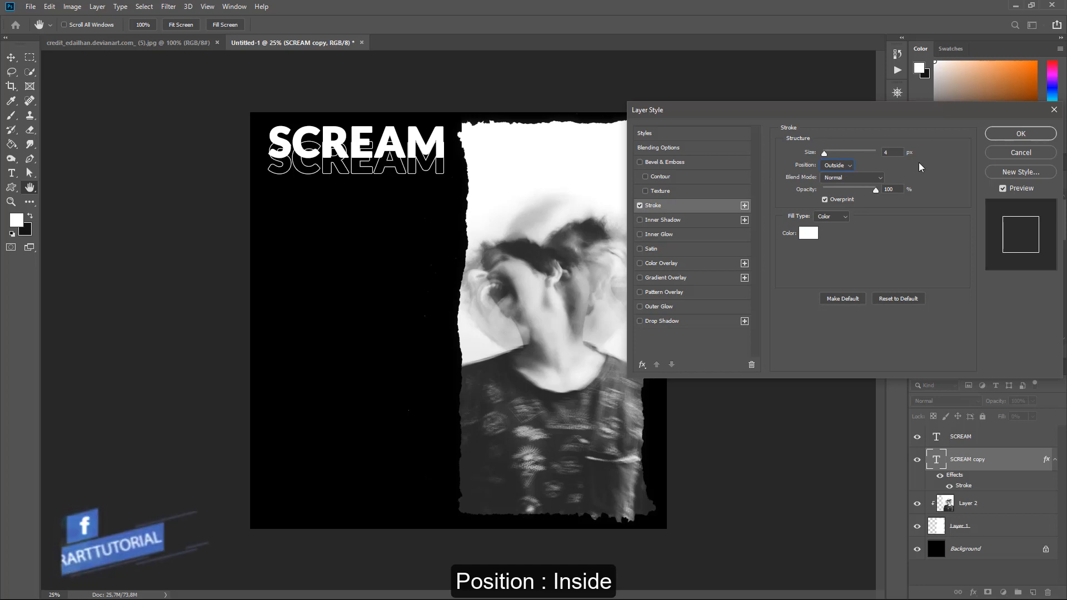
left_click(838, 165)
left_click(846, 184)
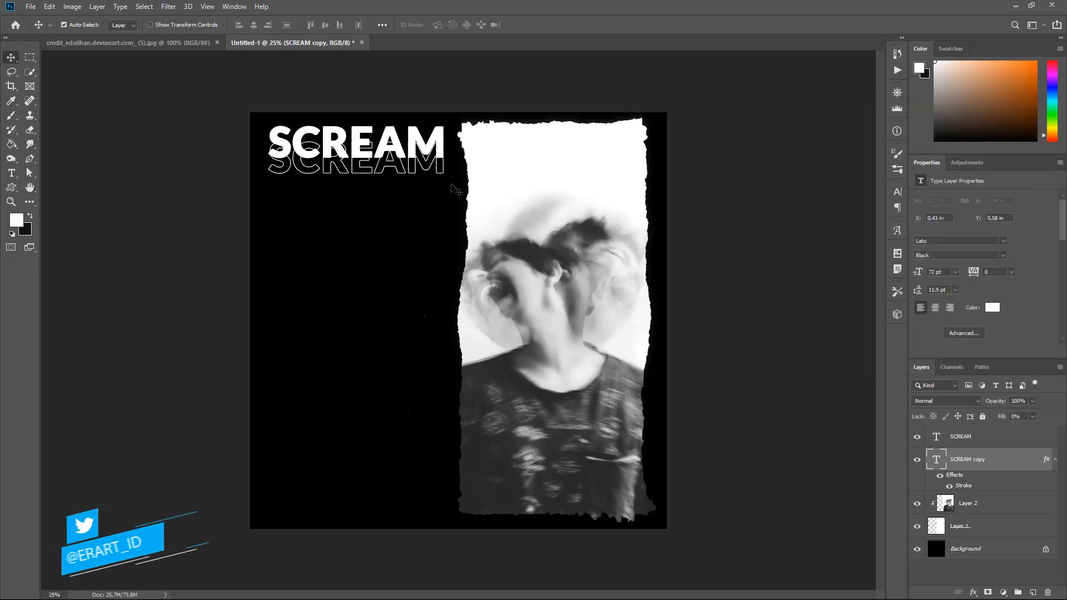
Step: Duplicate the outlined SCREAM copy, order the duplicate beneath it and move it down to about Y 0.95 in
left_click_drag(436, 164, 437, 165)
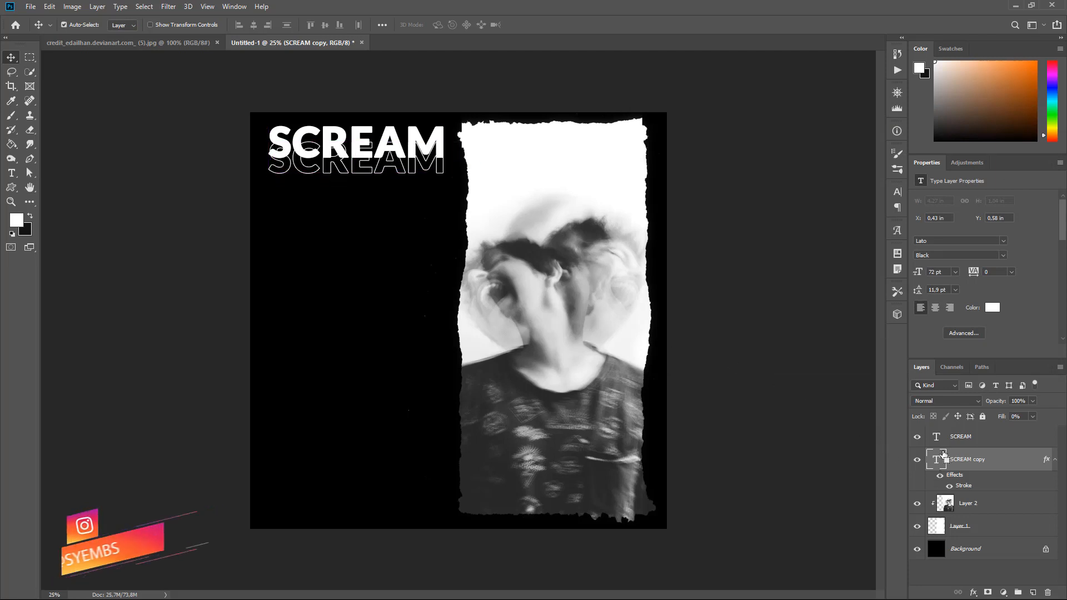
key("ctrl+j")
left_click_drag(938, 461, 938, 528)
left_click_drag(417, 174, 417, 189)
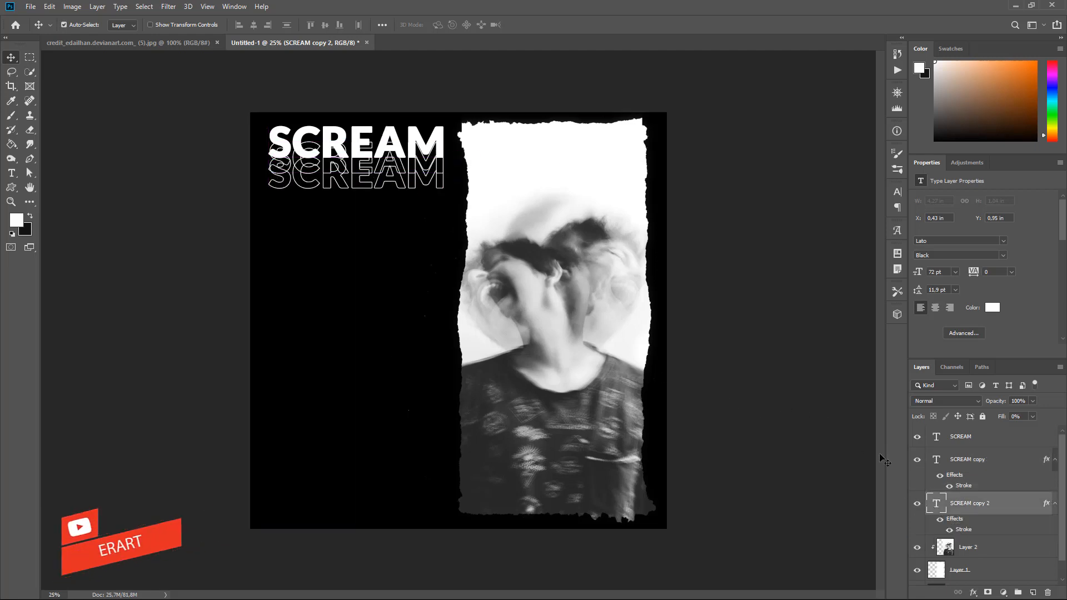
Step: Create a third outlined SCREAM duplicate, order it beneath SCREAM copy 2 and move it down to about Y 1.33 in
key("ctrl+j")
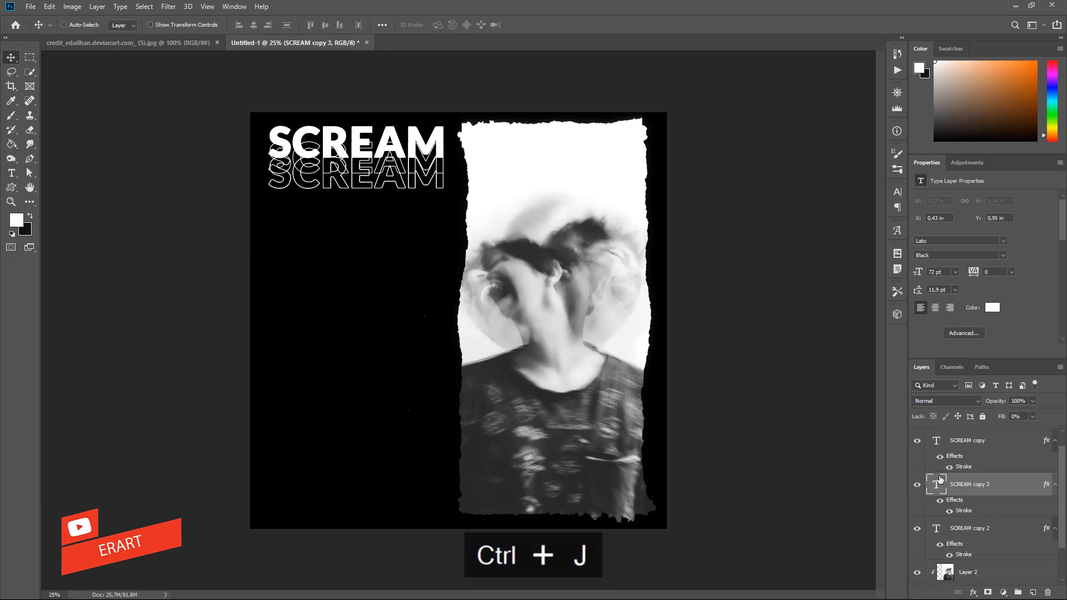
left_click(954, 554)
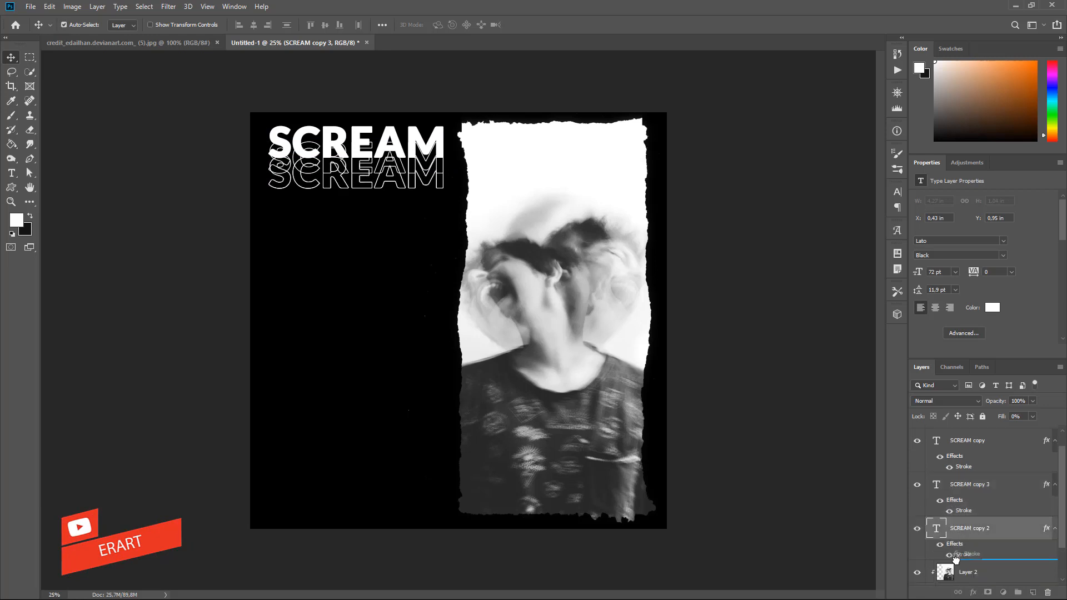
left_click_drag(955, 559, 955, 561)
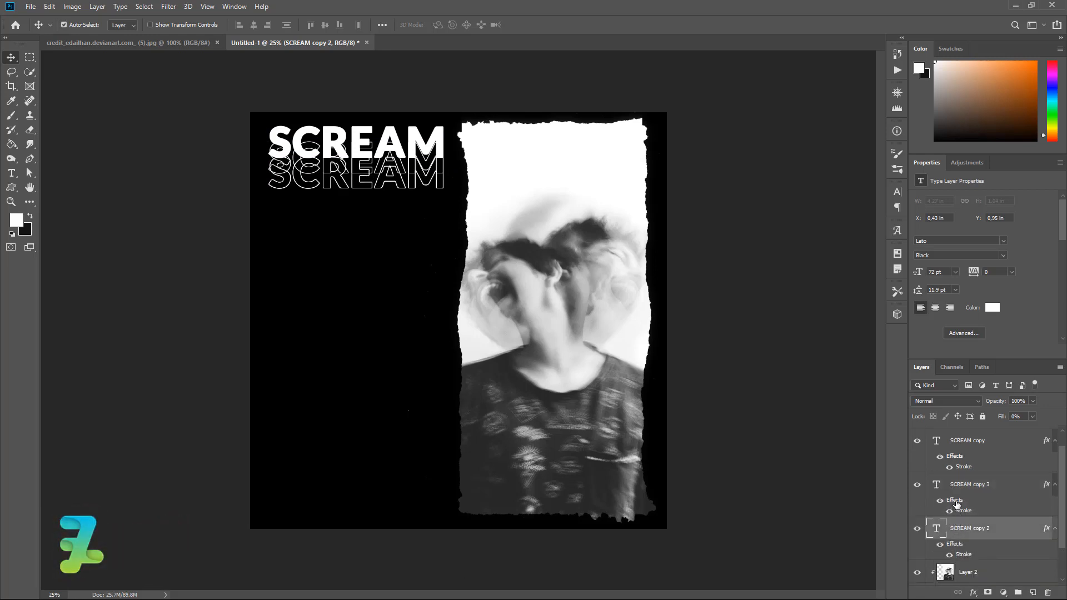
left_click(937, 484)
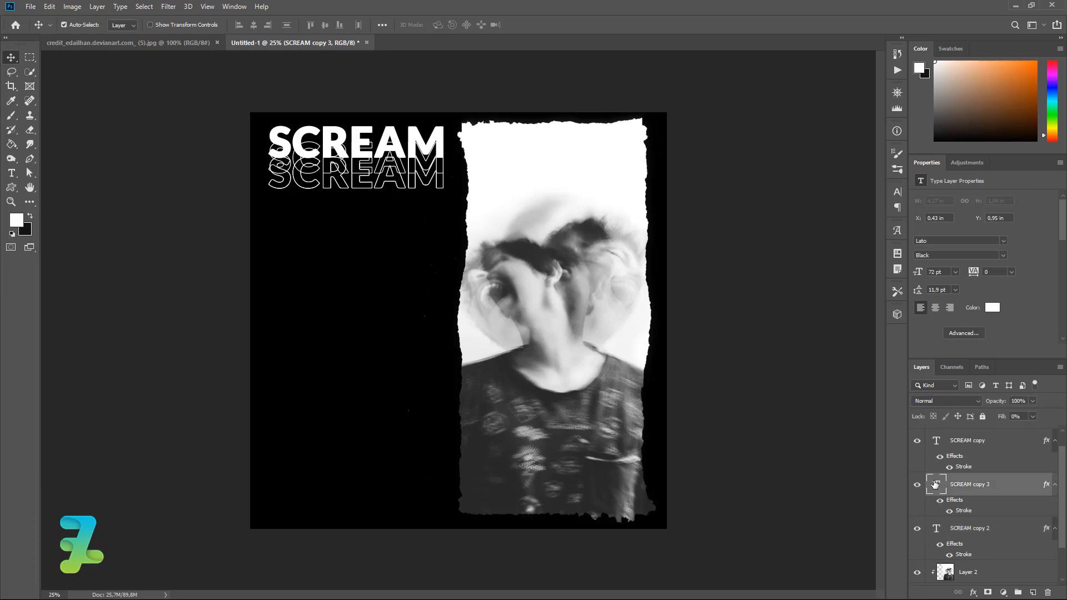
left_click_drag(937, 484, 947, 559)
left_click_drag(440, 211, 439, 227)
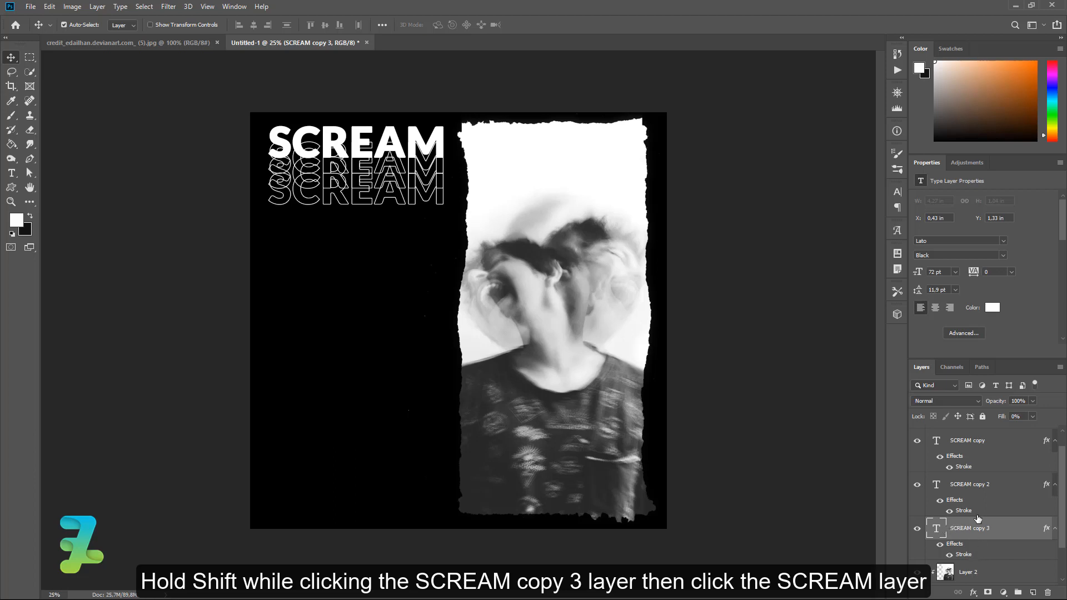
Step: Group the SCREAM text layer together with its three outlined copies
scroll(976, 519, "up", 1)
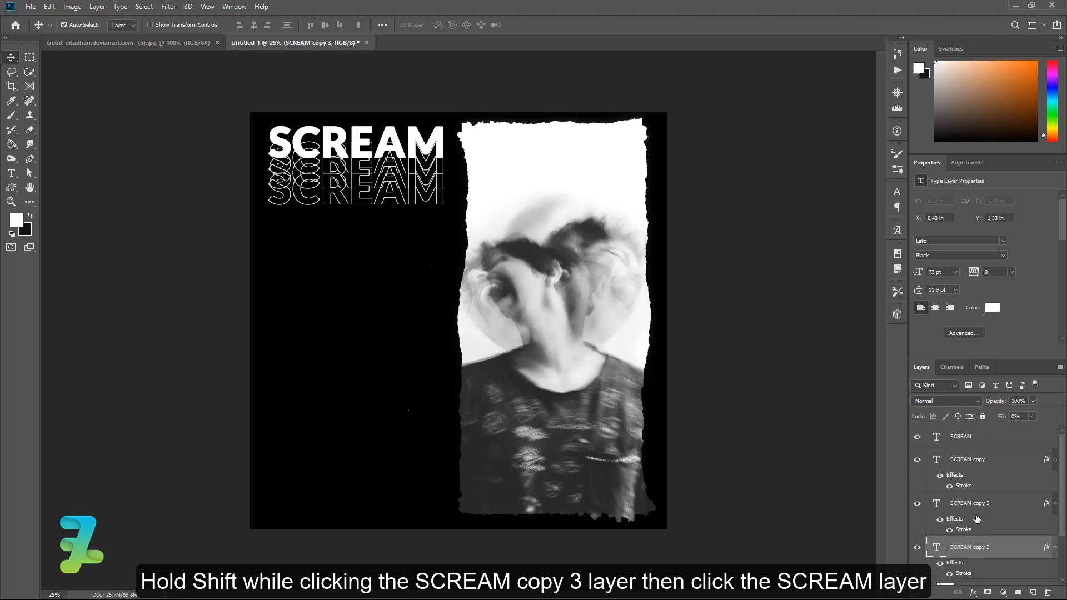
left_click(981, 437, "shift")
key("ctrl+g")
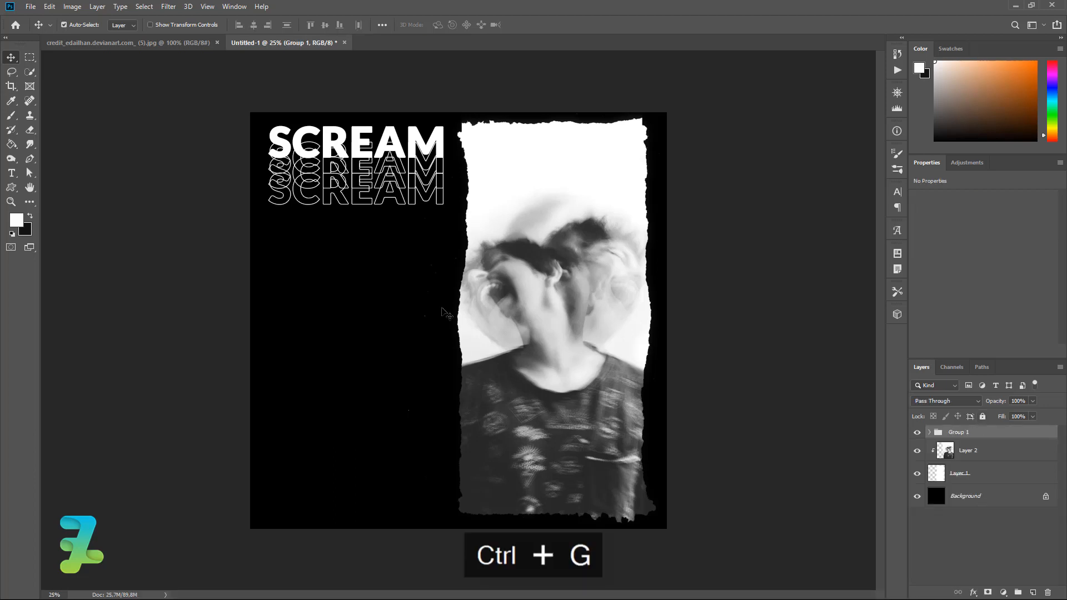
Step: Rotate the SCREAM group -90° and scale it proportionally to about 224.8% to span the canvas height beside the portrait
key("ctrl+t")
left_click_drag(448, 212, 401, 75)
left_click_drag(342, 164, 296, 215)
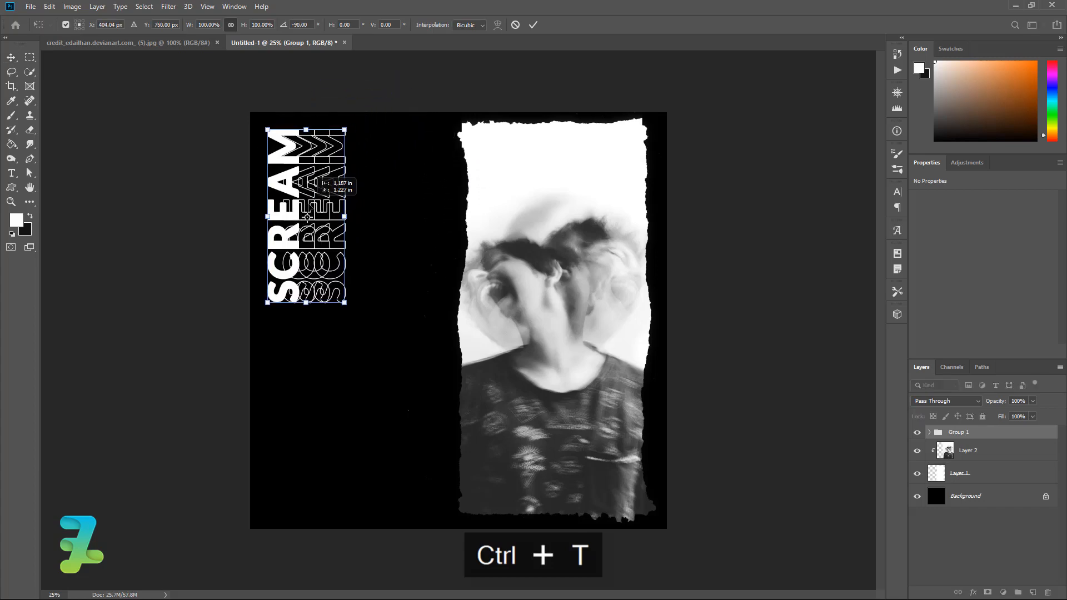
left_click_drag(351, 319, 467, 506)
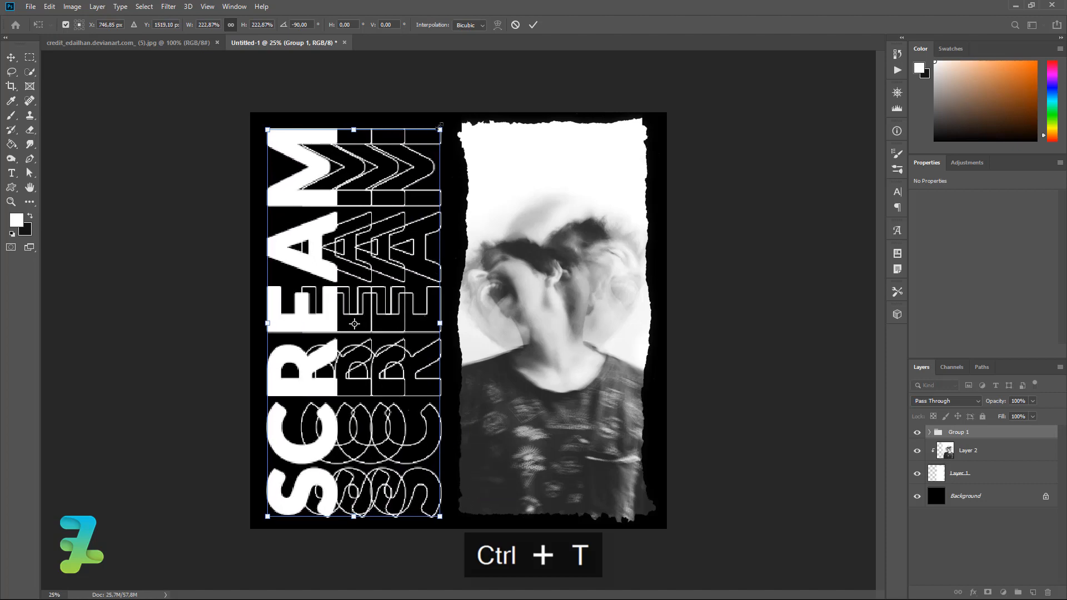
left_click_drag(440, 126, 448, 127)
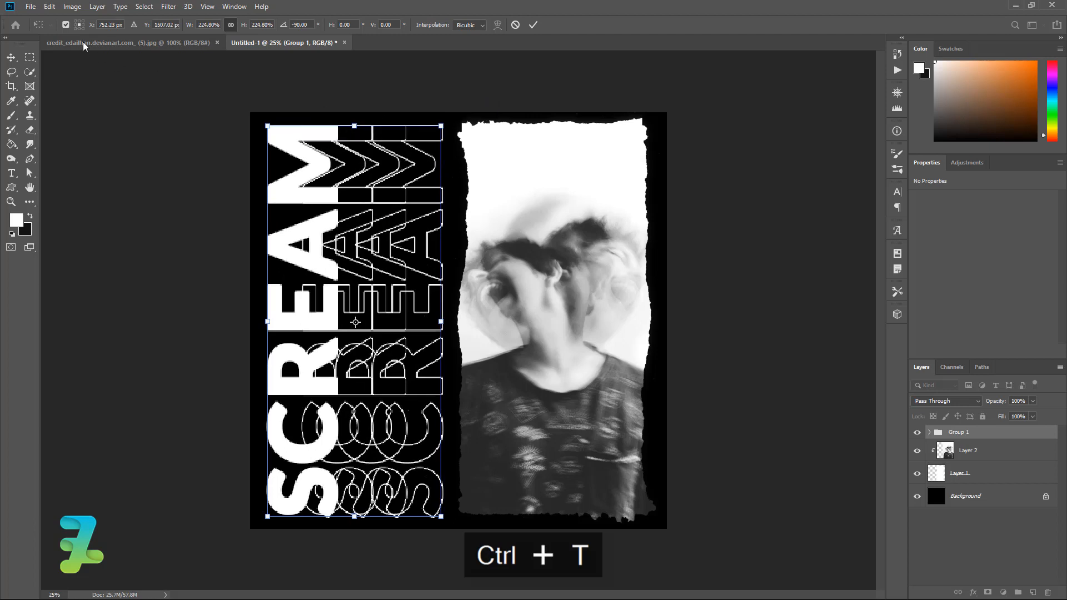
key("Return")
mouse_move(380, 289)
left_mouse_down()
mouse_move(405, 289)
mouse_move(382, 289)
left_mouse_up()
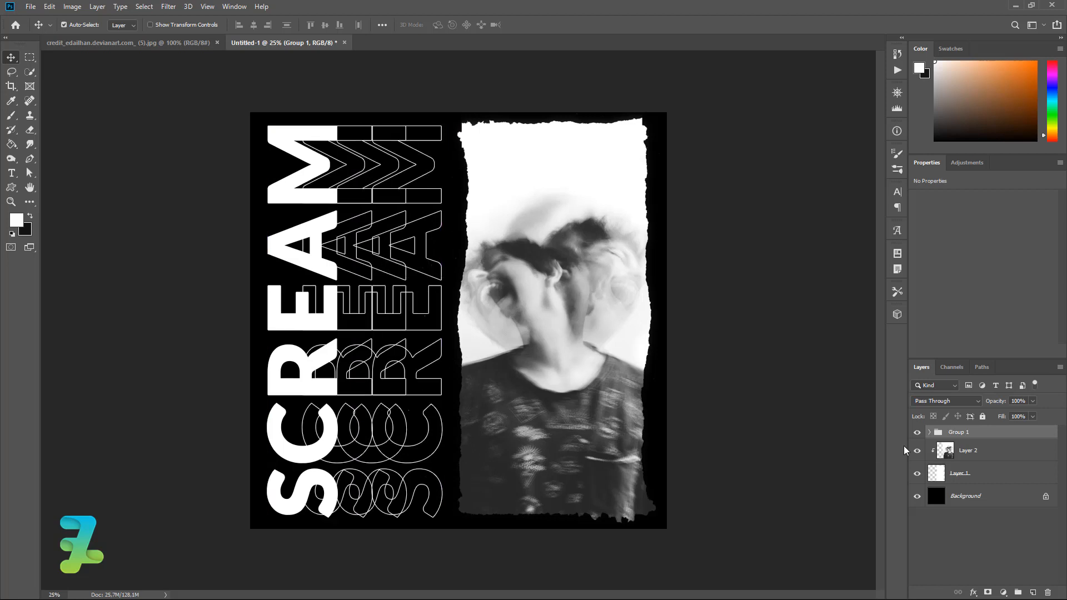
Step: Duplicate the SCREAM copy 3 outline inside Group 1 and move the duplicate right to about X 3.67 in
left_click(929, 432)
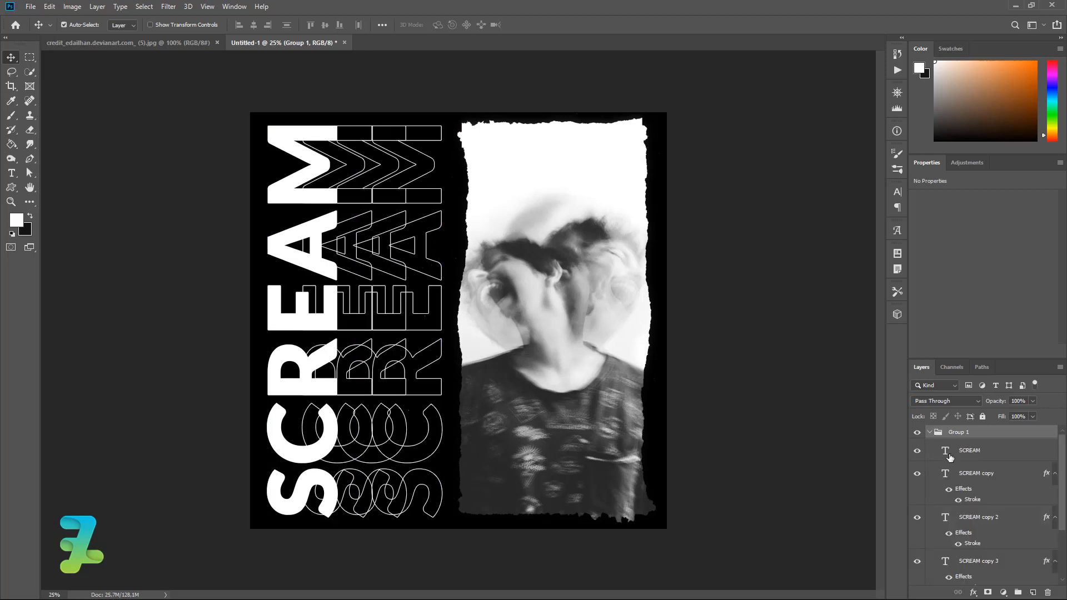
scroll(950, 456, "down", 3)
left_click(955, 494)
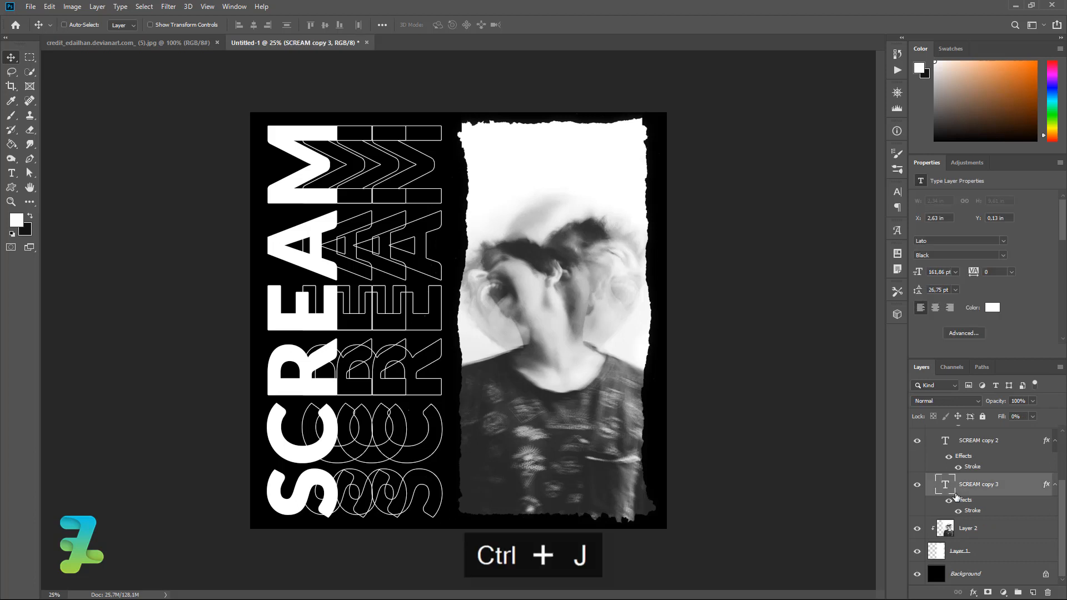
key("ctrl+j")
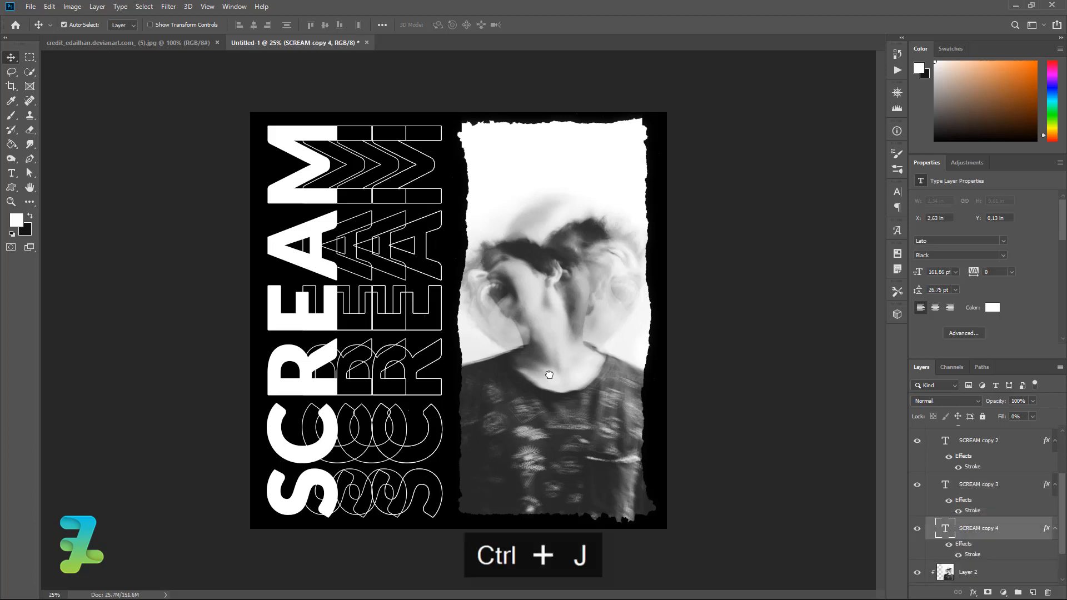
left_click_drag(424, 333, 469, 345)
Step: Collapse Group 1 and order it beneath Layer 1, directly above the Background
scroll(947, 517, "up", 3)
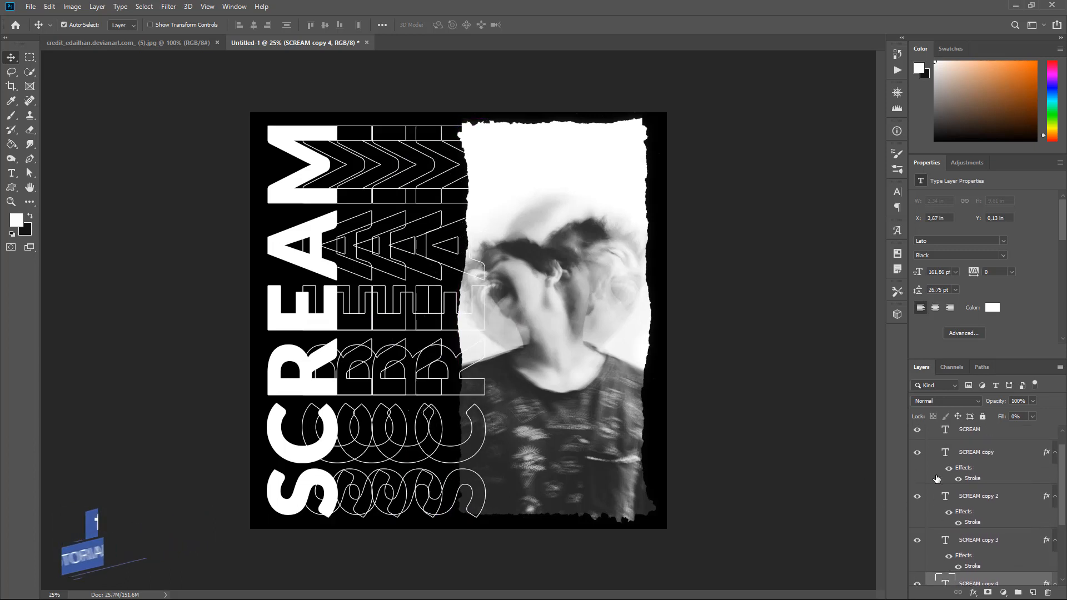
left_click(930, 433)
left_click_drag(990, 437, 991, 490)
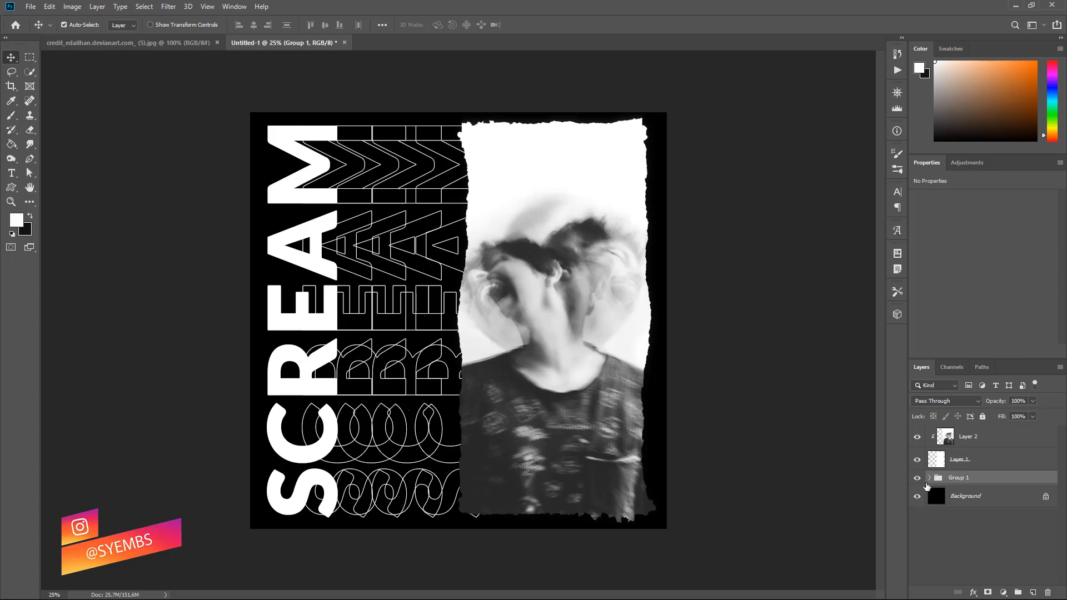
Step: Mask the SCREAM copy outline out of a full-height strip over the solid letters with an inverted layer mask, and shift the layer slightly left
left_click(931, 478)
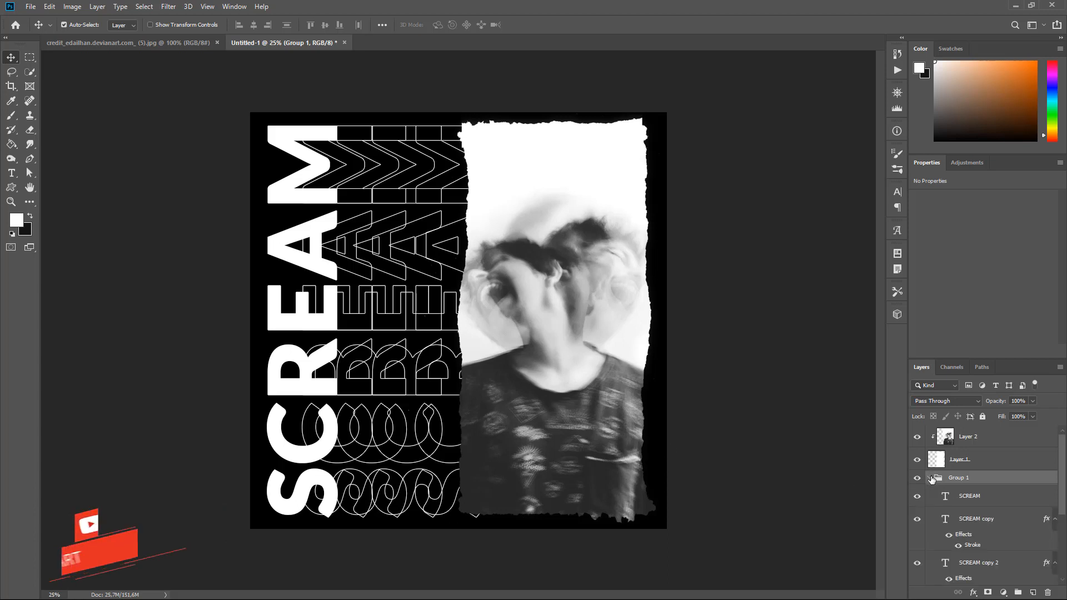
scroll(931, 480, "down", 2)
scroll(939, 475, "up", 1)
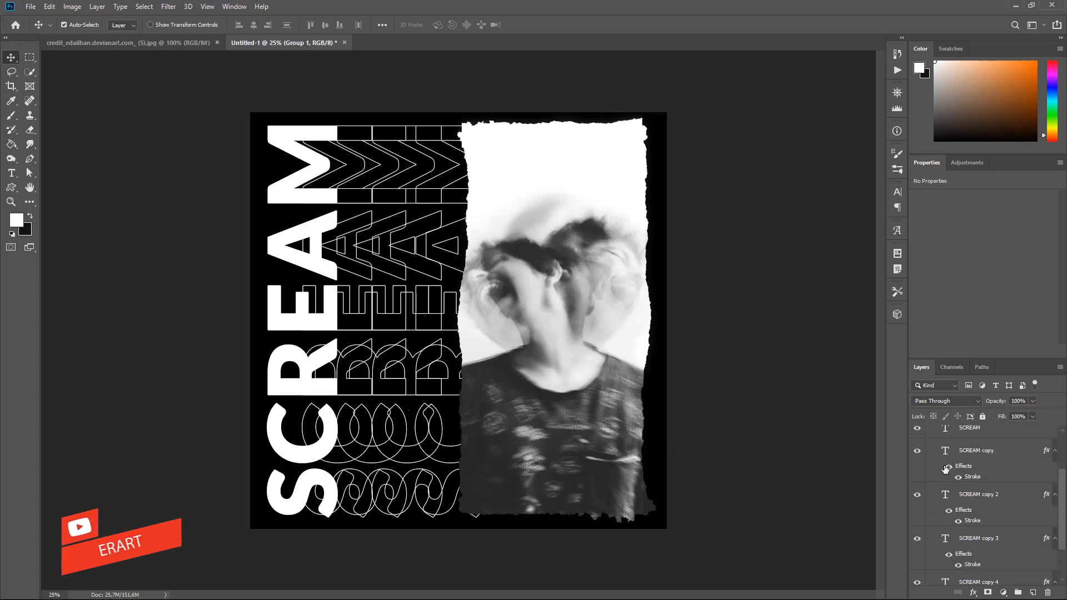
left_click(948, 455)
key("m")
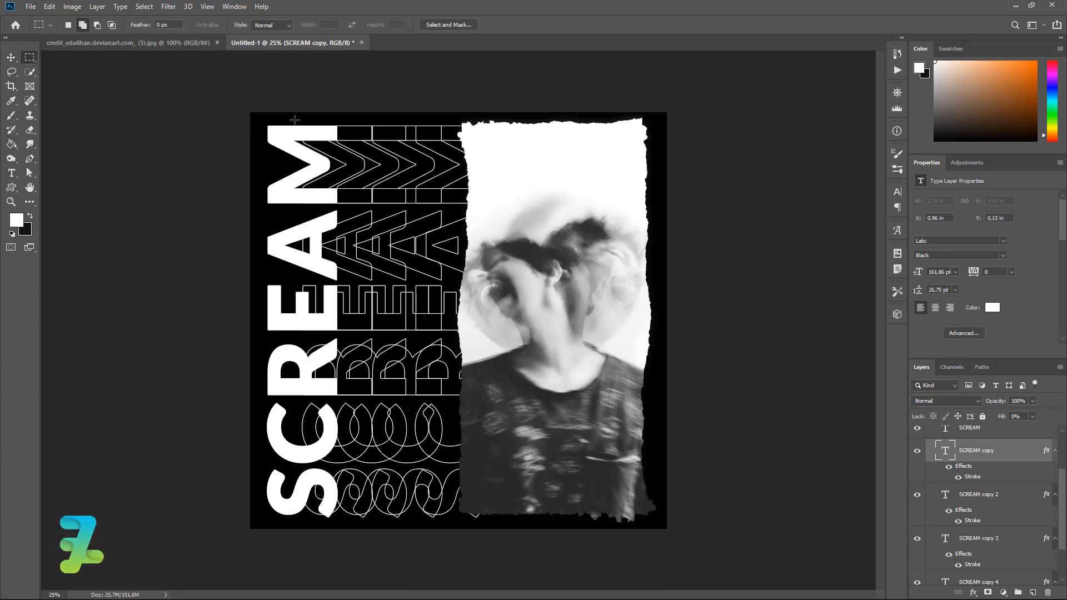
left_click_drag(295, 119, 341, 529)
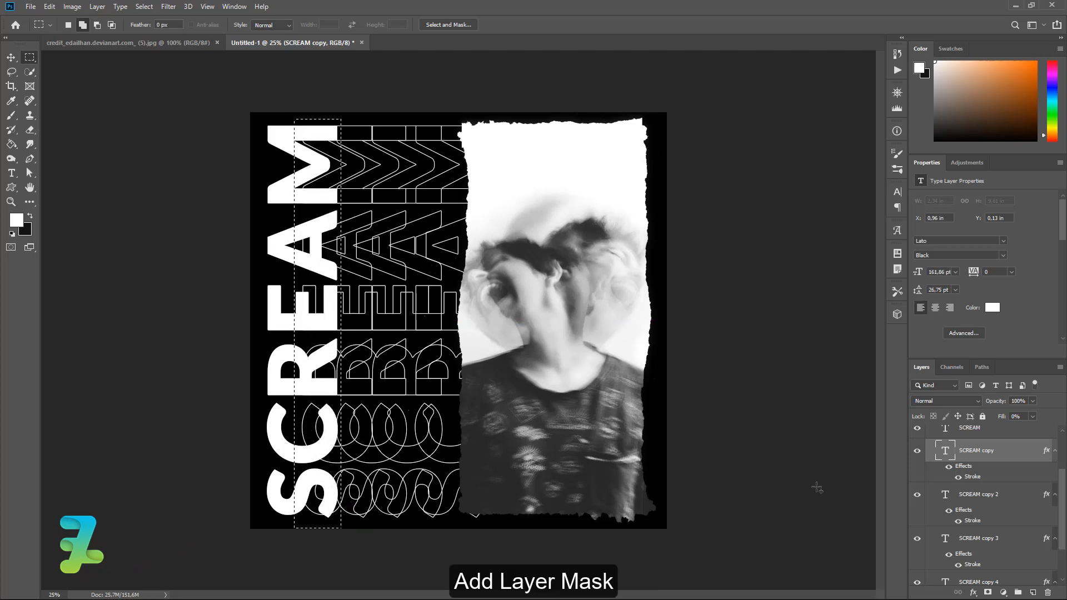
left_click(989, 593)
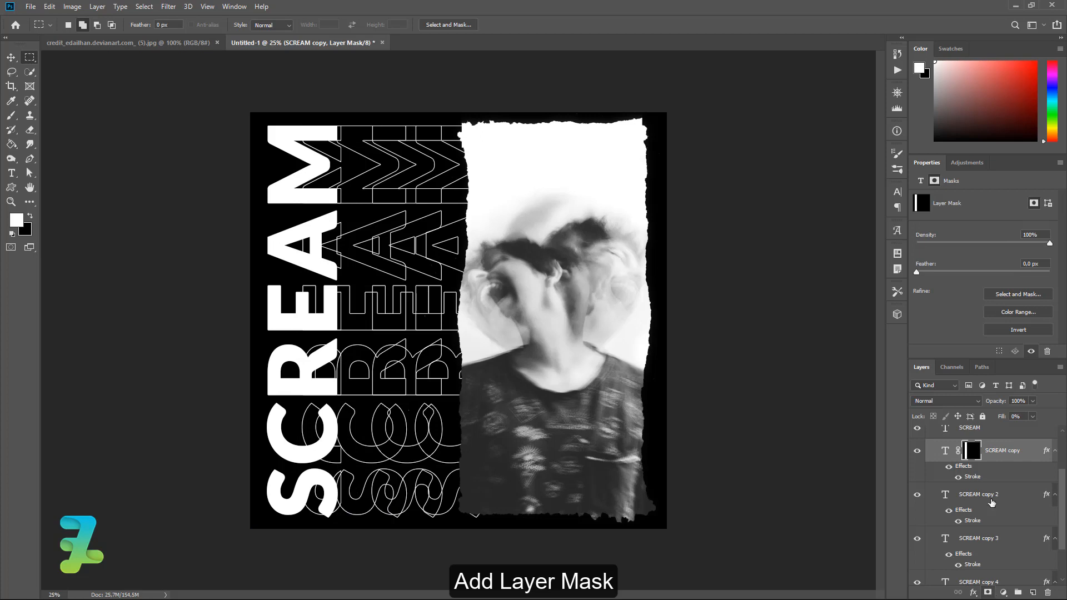
key("ctrl+i")
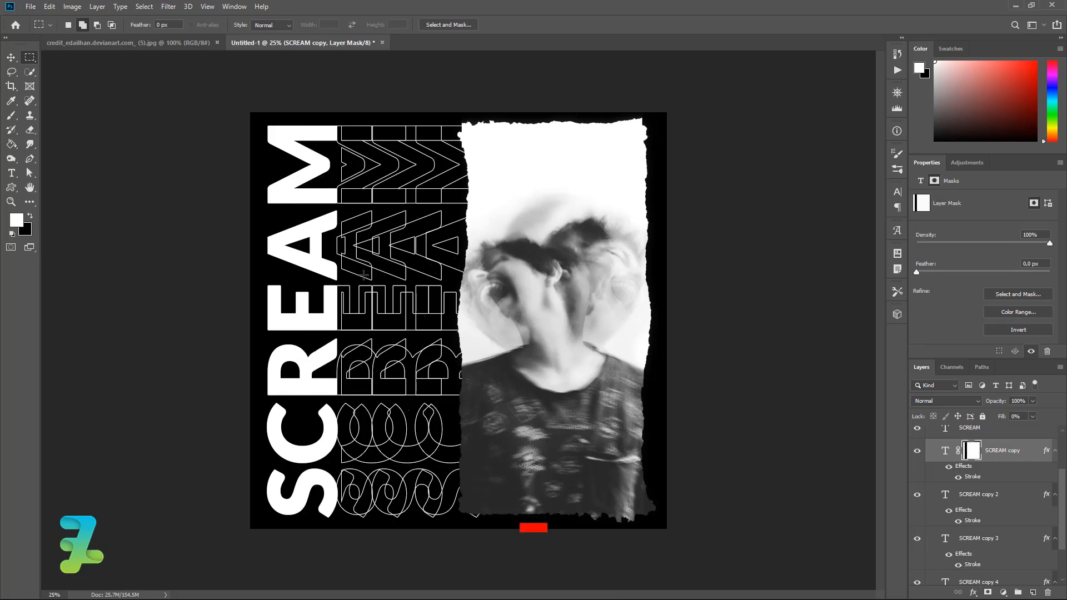
key("v")
left_click_drag(348, 227, 334, 225)
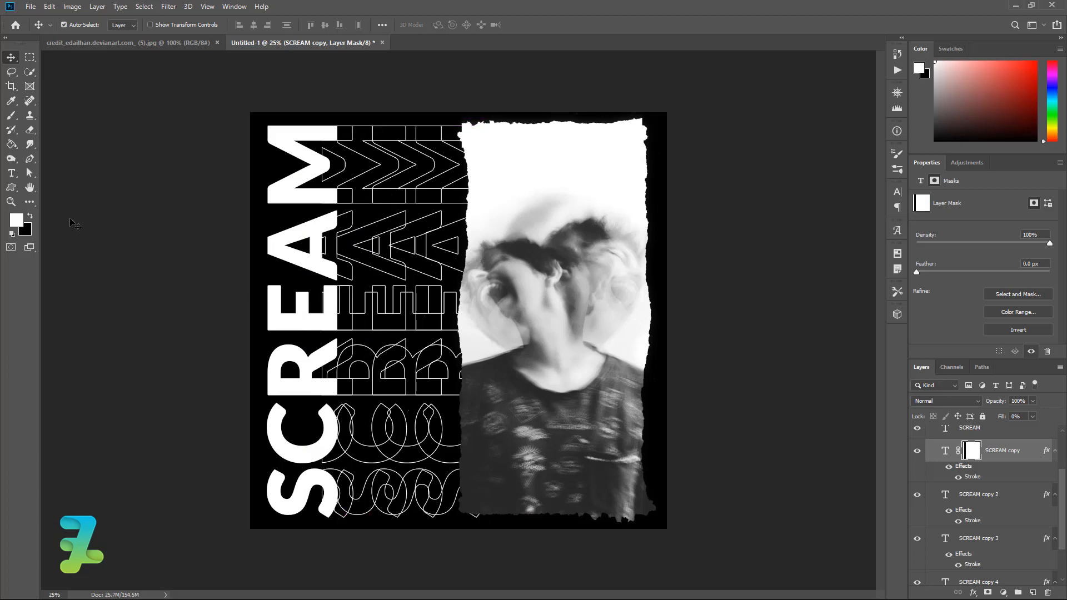
Step: Add a new layer above Layer 2 and draw a white circle about 124 px wide on the portrait's left edge
right_click(11, 190)
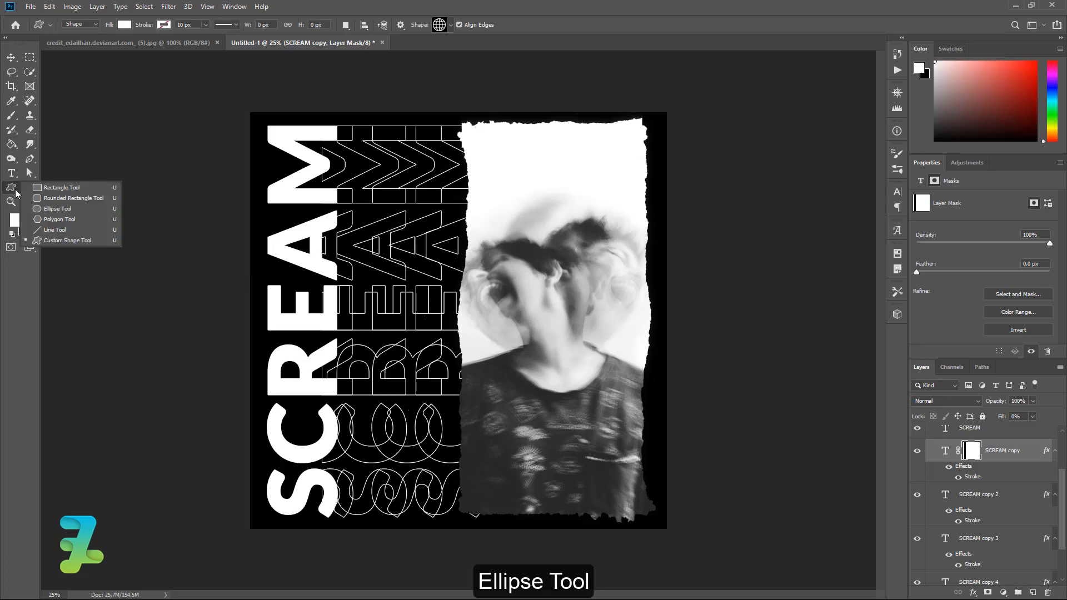
left_click(47, 210)
scroll(974, 480, "up", 3)
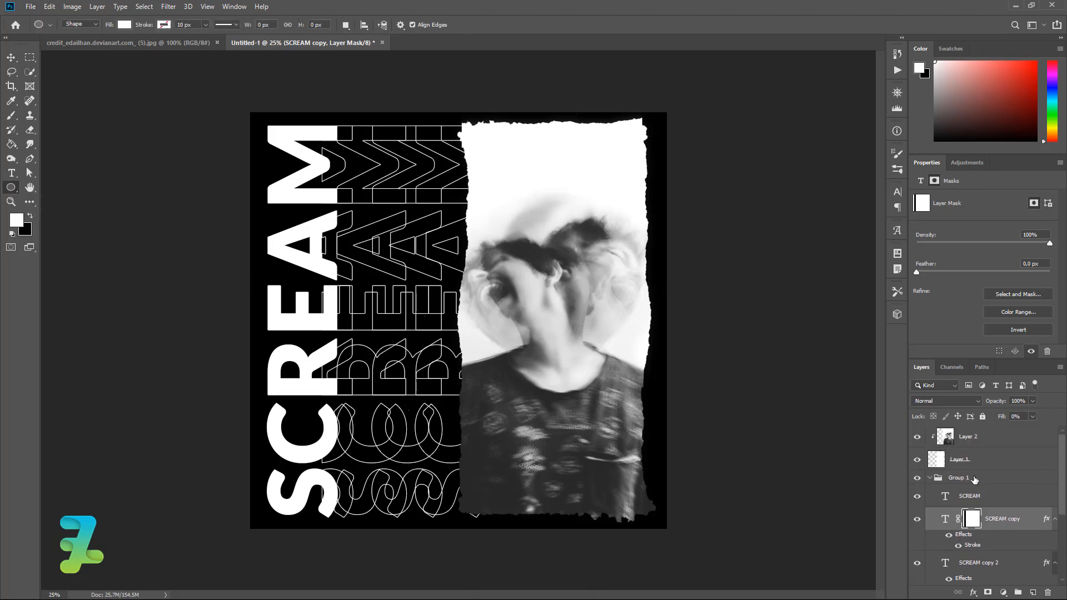
left_click(930, 478)
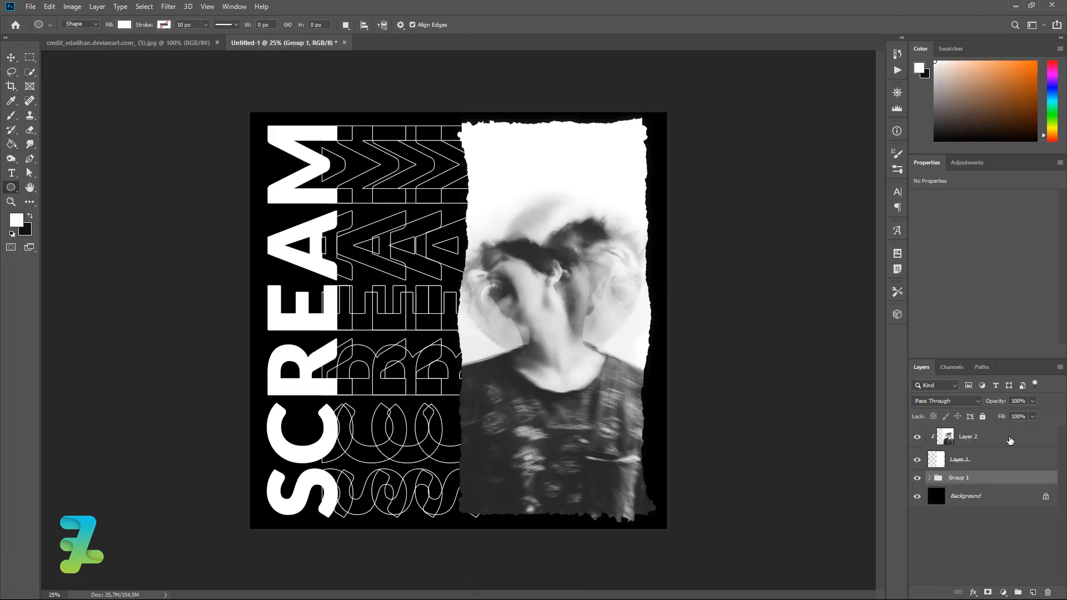
left_click(1015, 438)
left_click(1032, 593)
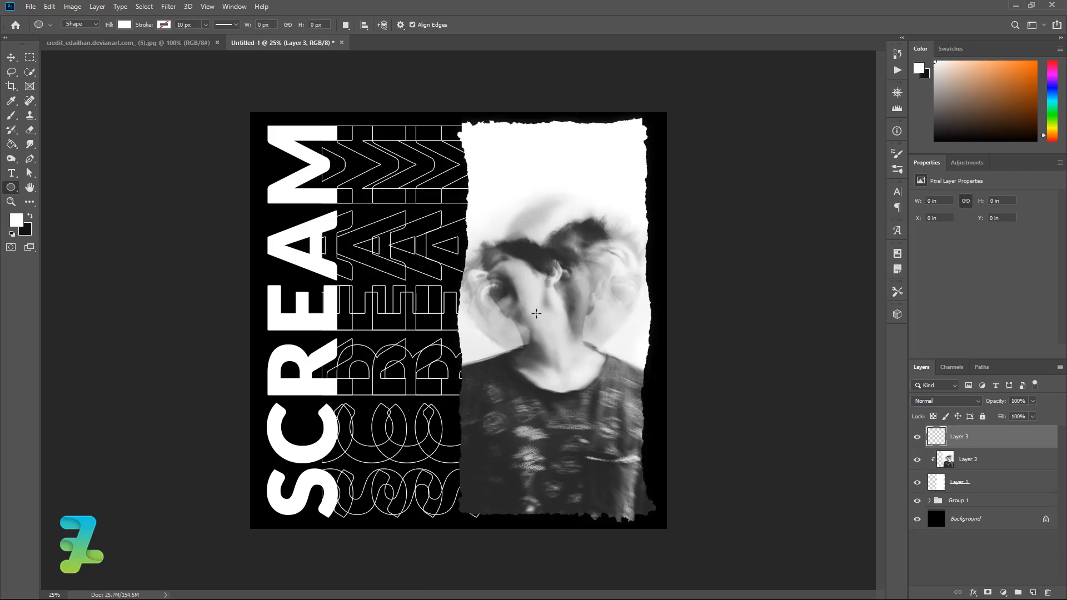
left_click_drag(448, 285, 466, 301)
Step: Duplicate the white circle, move the copy up and left over the outlined letters and enlarge it to about 226 px
left_click(11, 58)
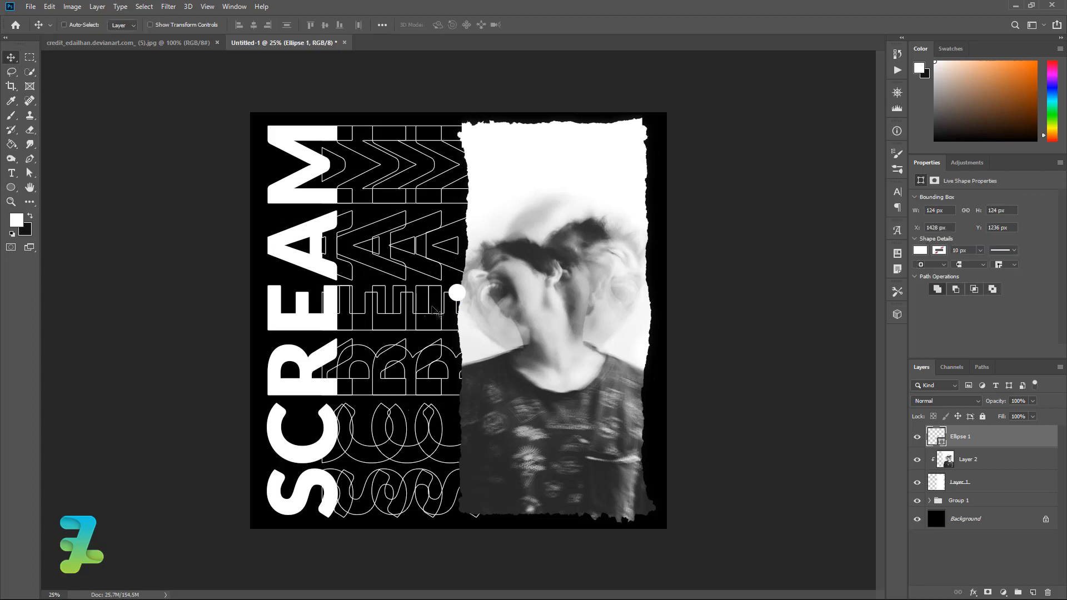
key("ctrl+j")
left_click_drag(454, 292, 371, 221)
key("ctrl+t")
key("ctrl+z")
left_click(11, 57)
Step: Duplicate the 226 px circle, scale the new copy to about 380 px and place it at about X 592 px, Y 506 px
key("ctrl+j")
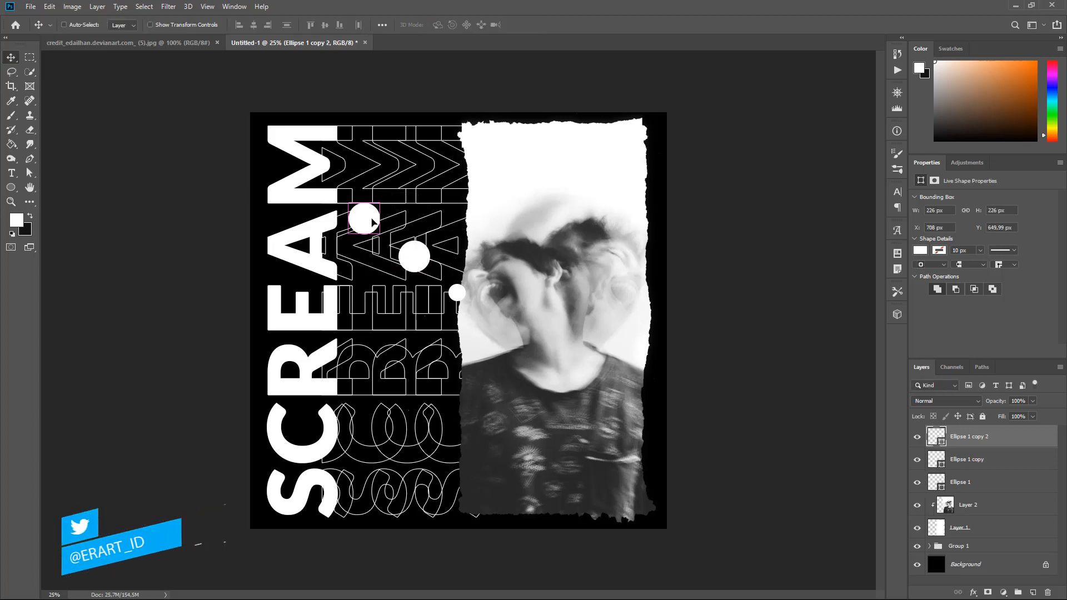
key("ctrl+y")
key("ctrl+t")
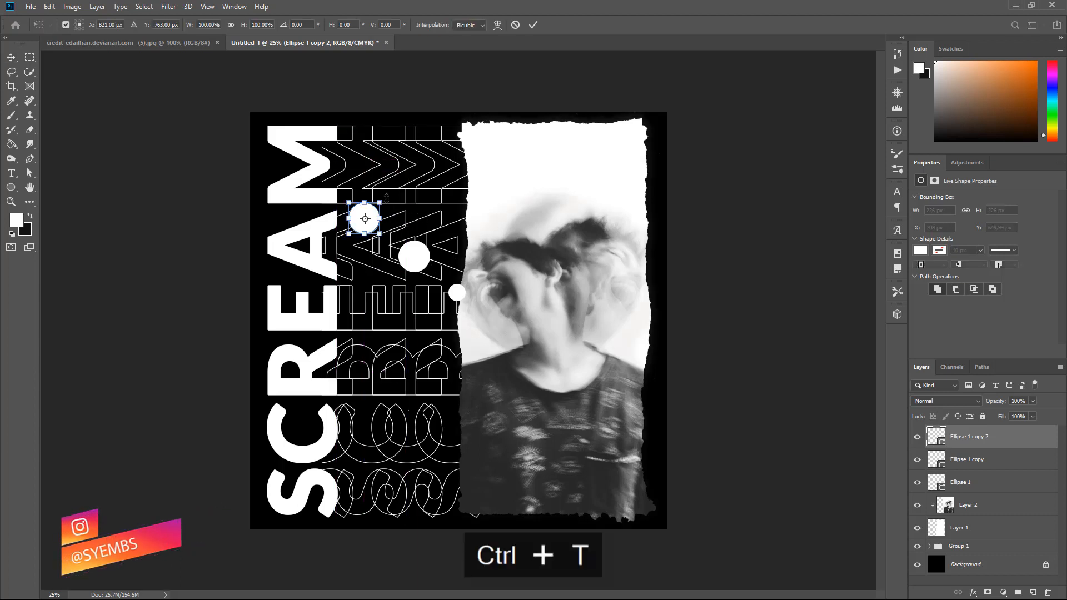
left_click_drag(386, 194, 408, 181)
key("ctrl+z")
left_click(15, 58)
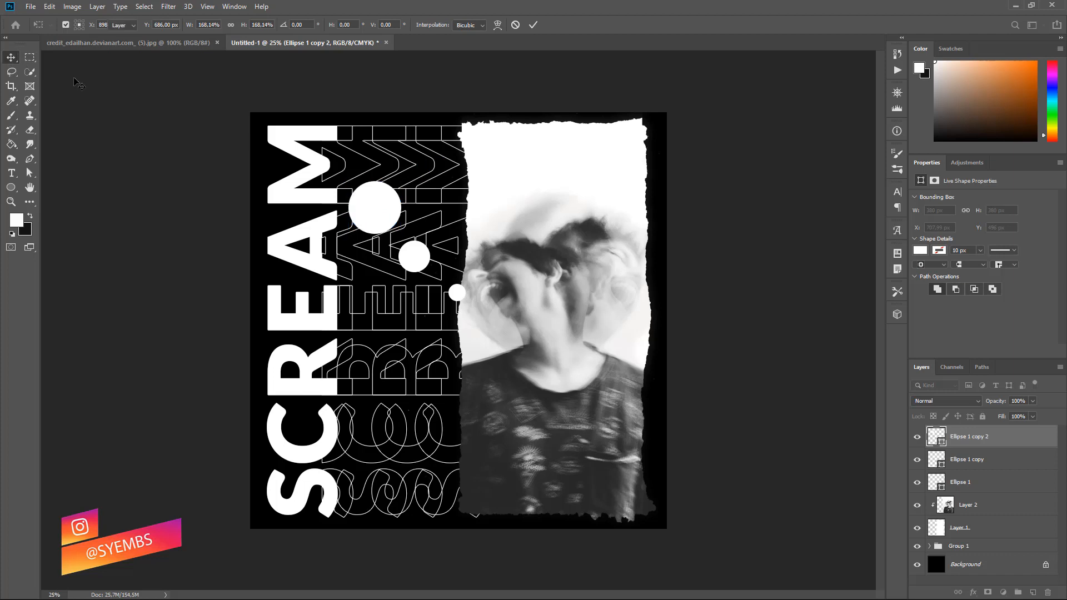
left_click_drag(375, 215, 361, 221)
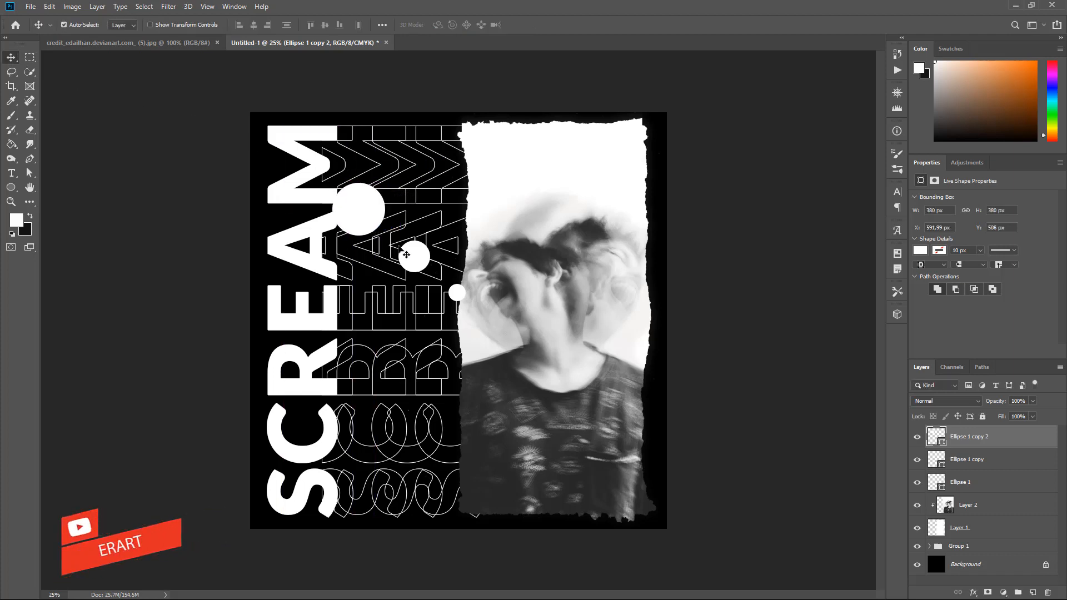
Step: Duplicate the 380 px circle, place the copy over the solid letter M and enlarge it to about 494 px
key("ctrl")
key("ctrl+j")
left_click_drag(408, 255, 287, 161)
key("ctrl+t")
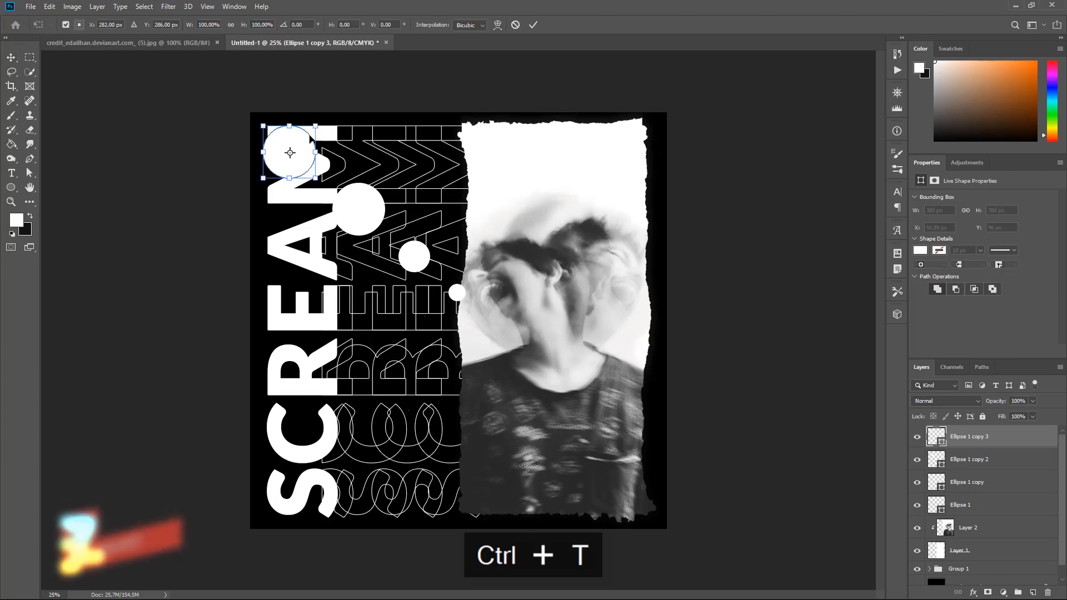
left_click_drag(315, 125, 290, 152)
left_click(12, 59)
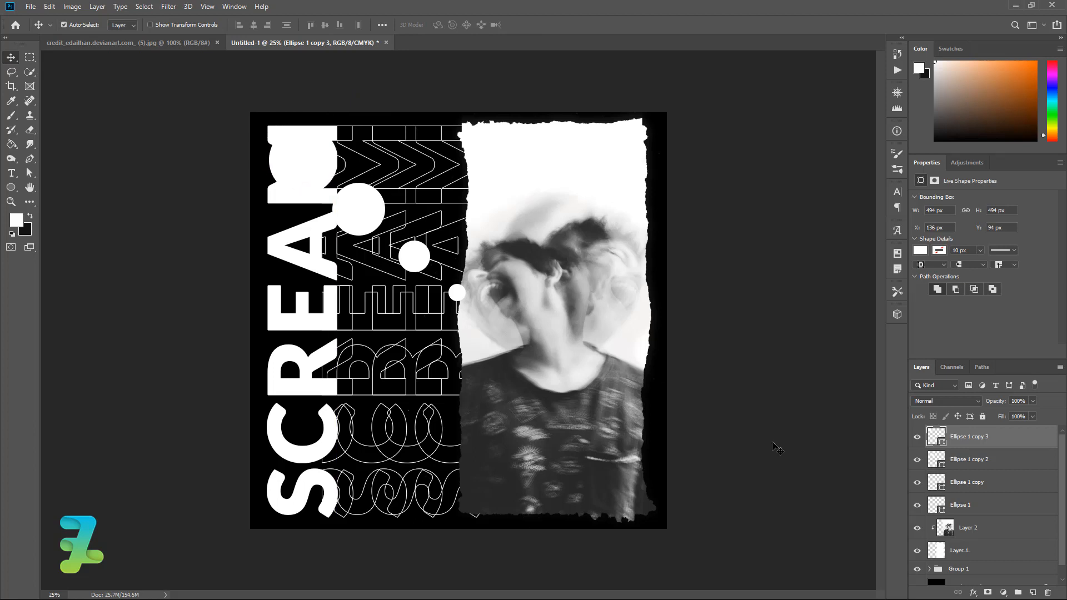
Step: Move the three smaller circles right, with the smallest onto the portrait and the 380 px one at about X 684 px, Y 544 px
left_click(926, 507)
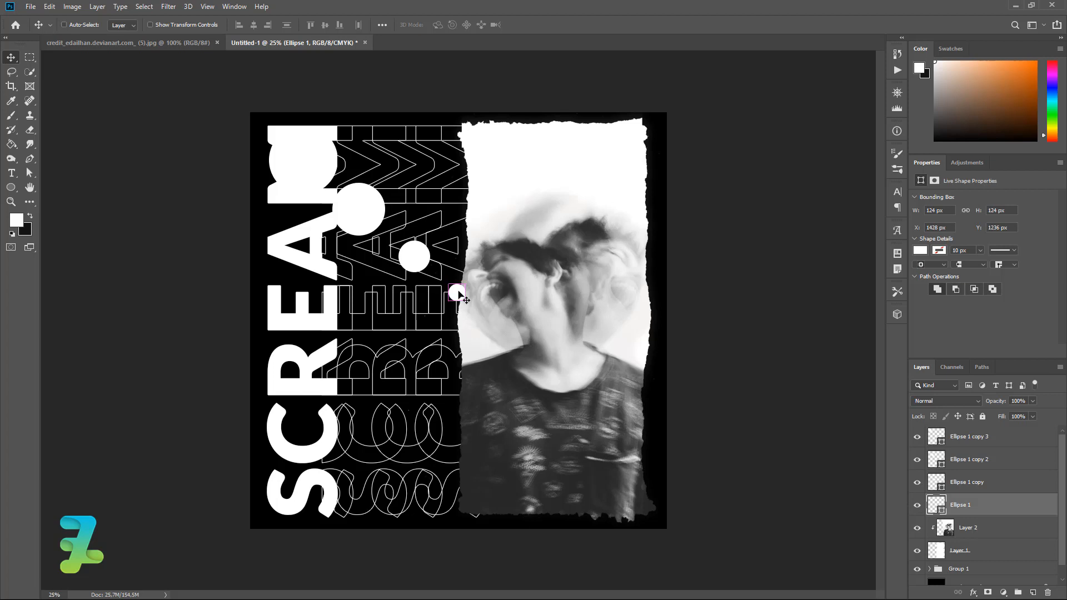
left_click_drag(459, 295, 484, 296)
left_click(932, 480)
left_click_drag(422, 265, 439, 264)
mouse_move(361, 214)
left_mouse_down()
mouse_move(376, 215)
mouse_move(363, 215)
mouse_move(375, 214)
mouse_move(373, 224)
left_mouse_up()
left_click(367, 207, "ctrl")
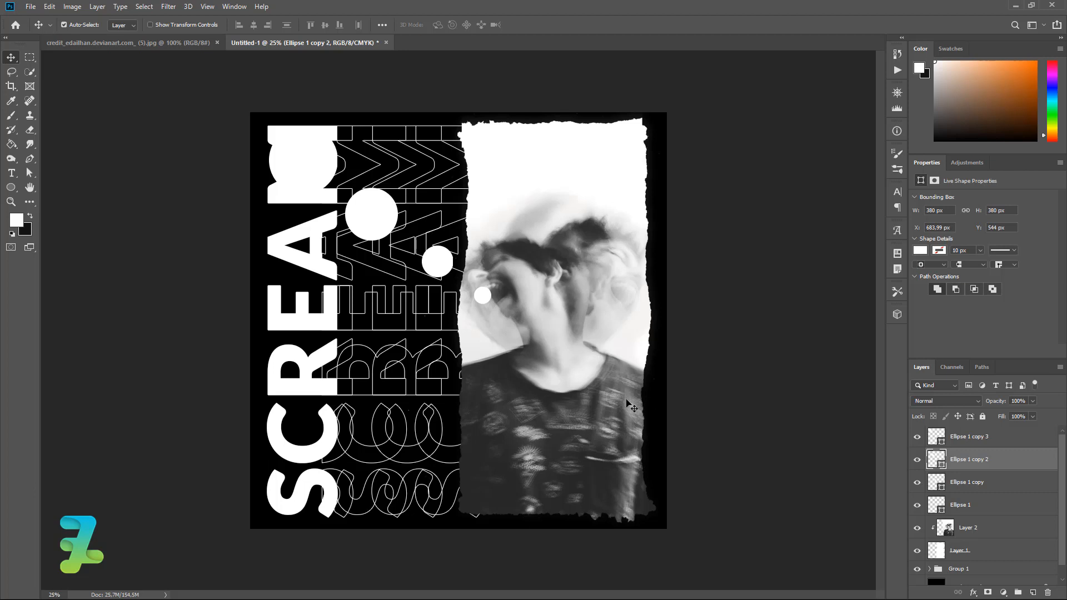
Step: Fill the largest circle with black #000000 and move it down over the letter M to about X 132 px, Y 130 px
left_click(940, 436)
left_click(917, 436)
left_click(917, 437)
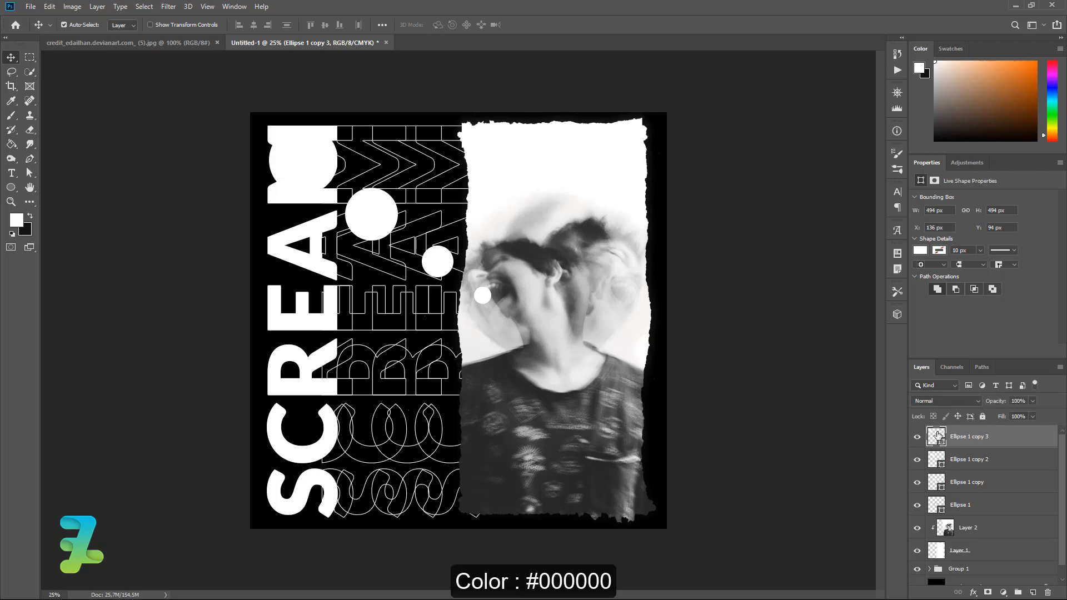
double_click(938, 435)
left_click_drag(675, 270, 506, 398)
left_click(889, 208)
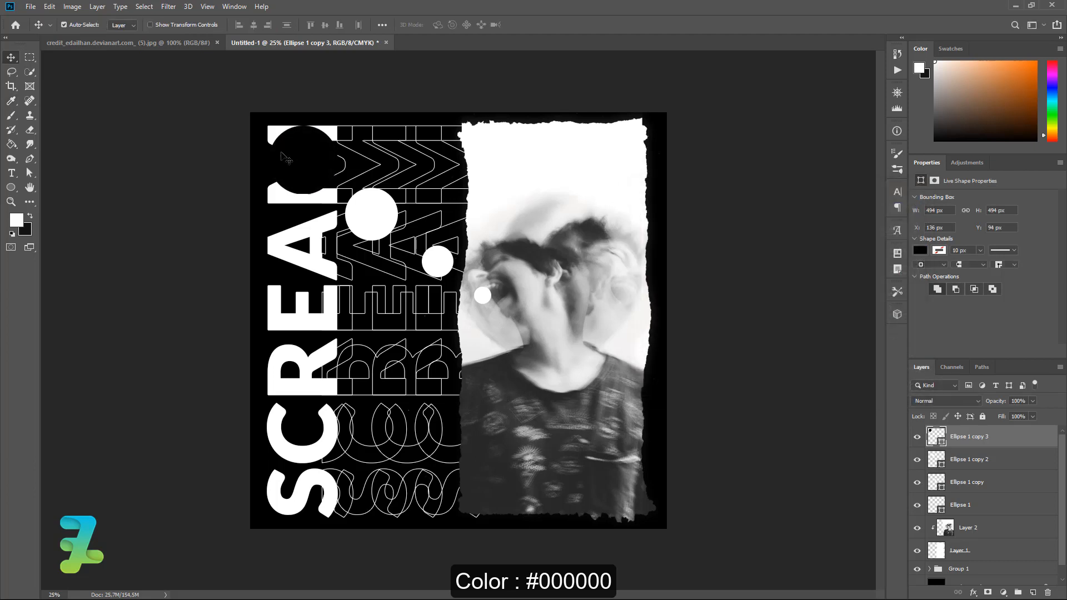
left_click_drag(300, 161, 299, 172)
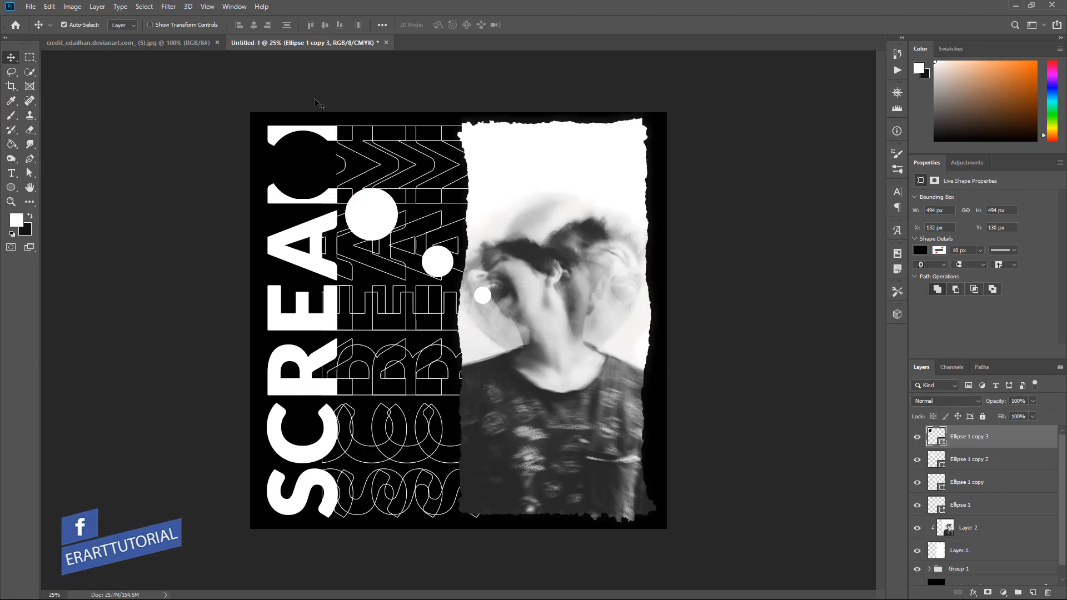
Step: Float the shattered-glass image in its own window and reposition that window so the poster canvas stays accessible
left_click(191, 44)
right_click(188, 44)
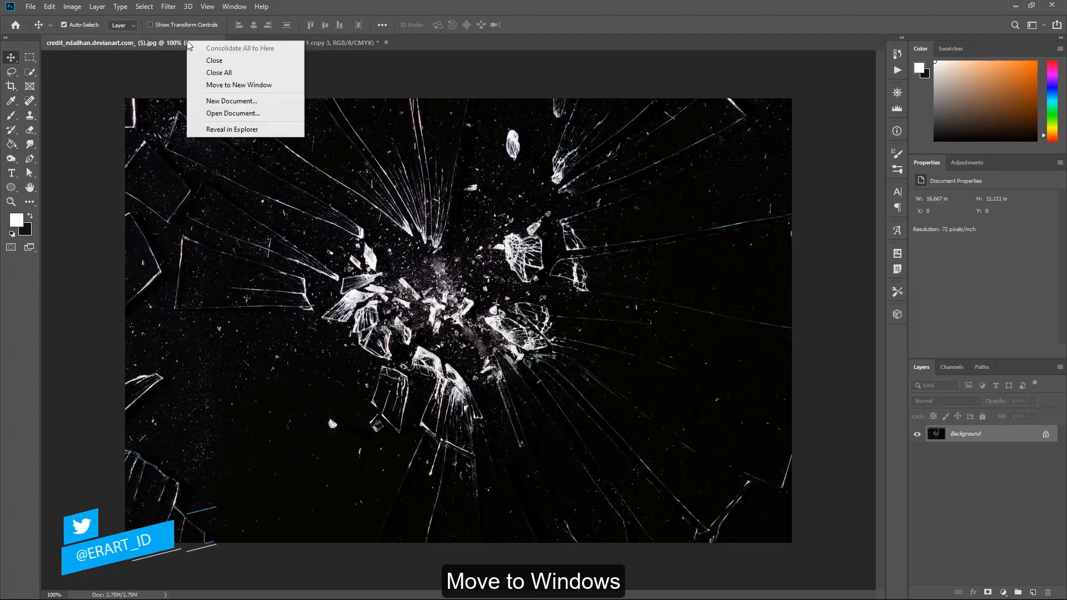
left_click(236, 85)
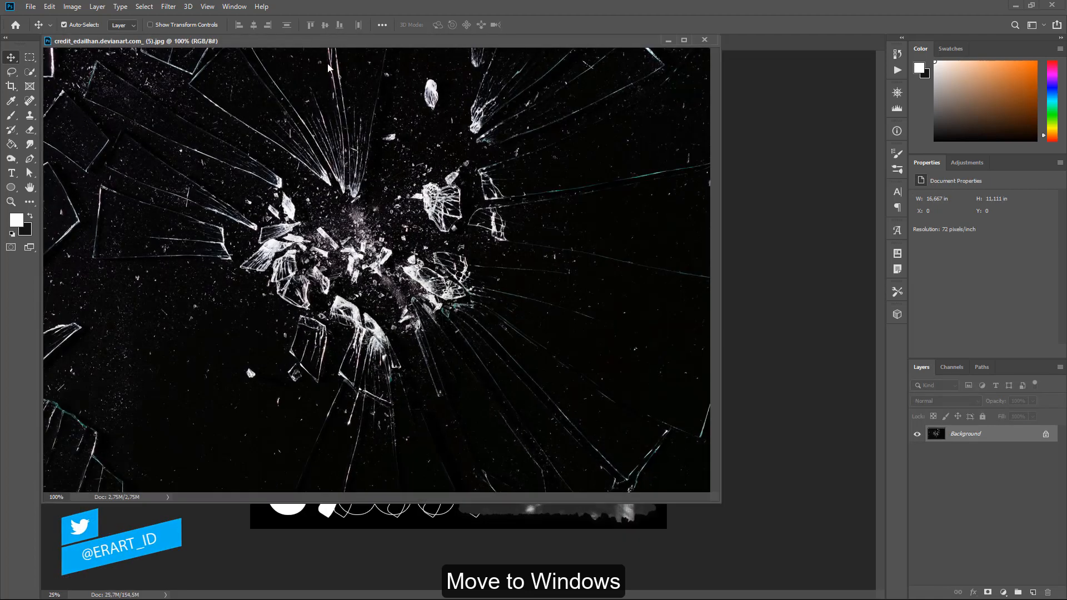
left_click_drag(328, 41, 763, 361)
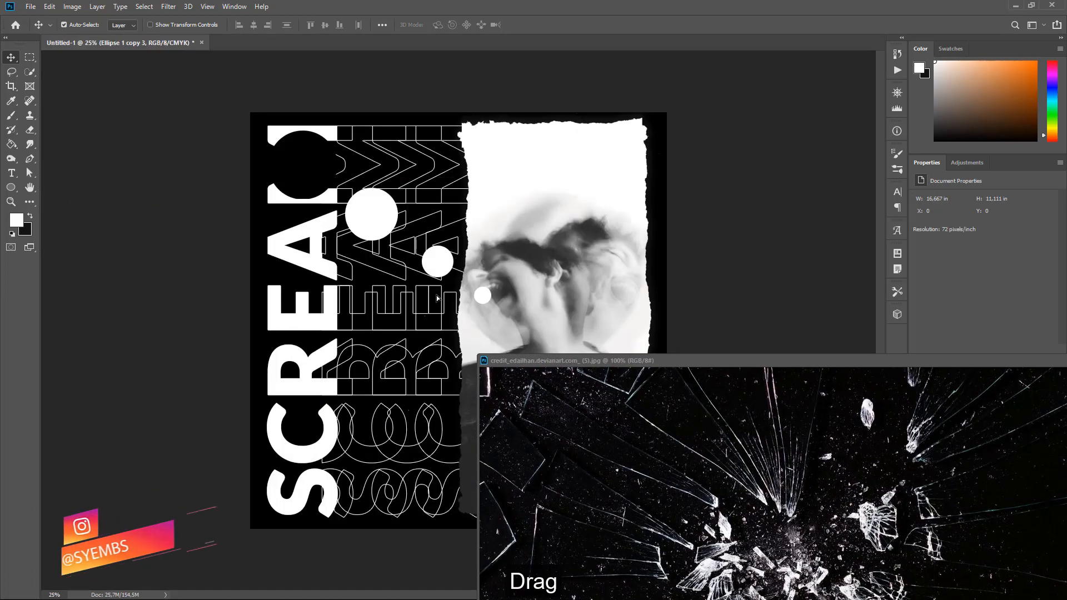
Step: Dock the floating shattered-glass image window and copy the glass picture into the poster document as a new layer
left_click_drag(437, 299, 438, 300)
left_click_drag(608, 365, 356, 44)
left_click(155, 43)
left_click_drag(468, 335, 346, 144)
Step: Scale the glass layer to about 408% and position it at about X 1431 px, Y 1601 px so it covers the whole poster
key("ctrl+t")
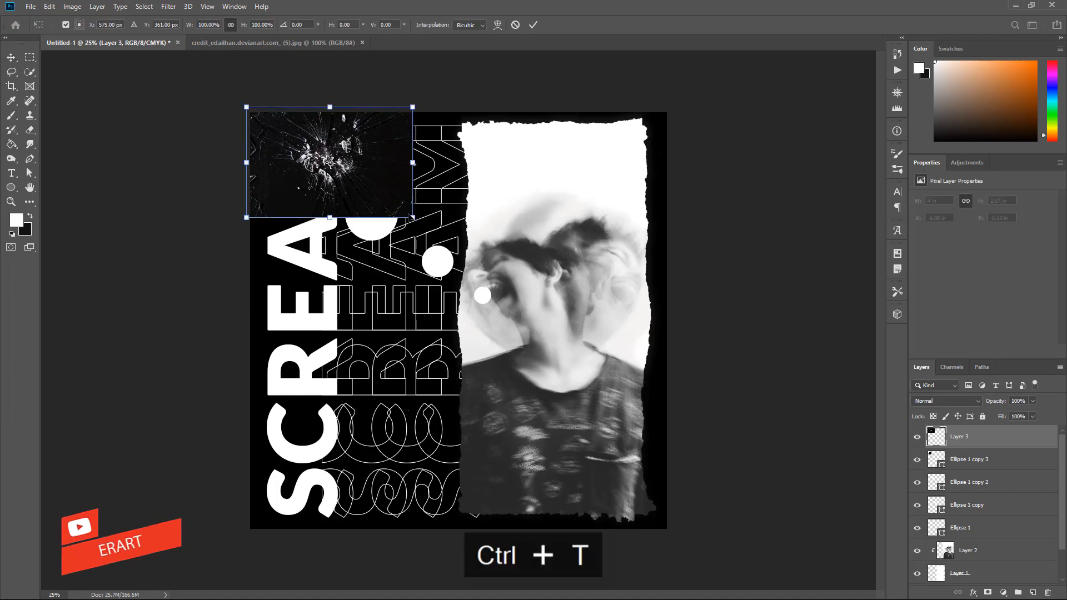
left_click_drag(412, 217, 537, 390)
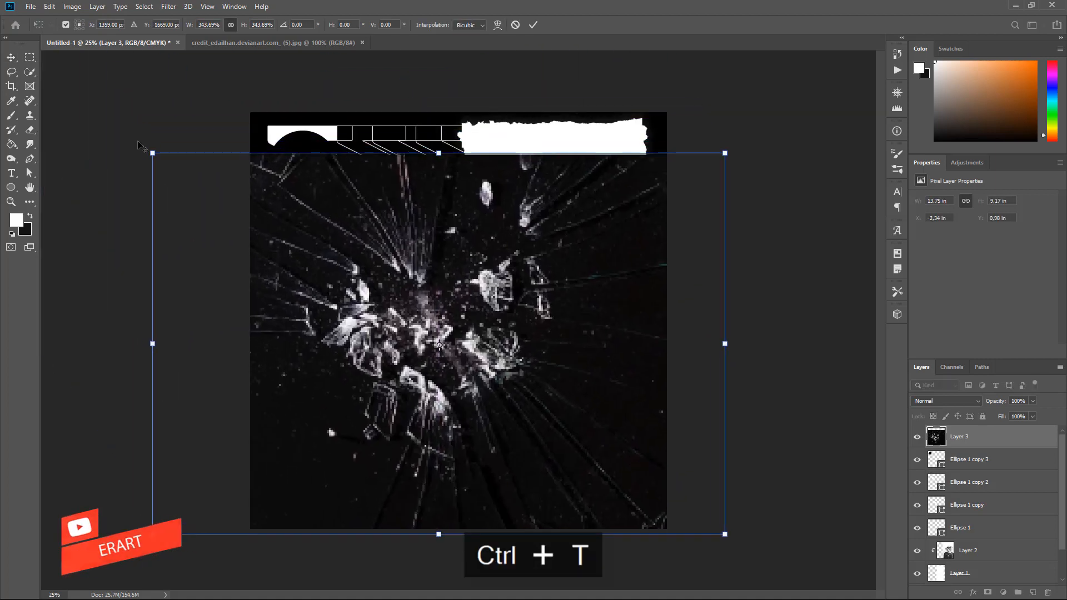
left_click_drag(131, 139, 79, 101)
left_click_drag(316, 224, 304, 207)
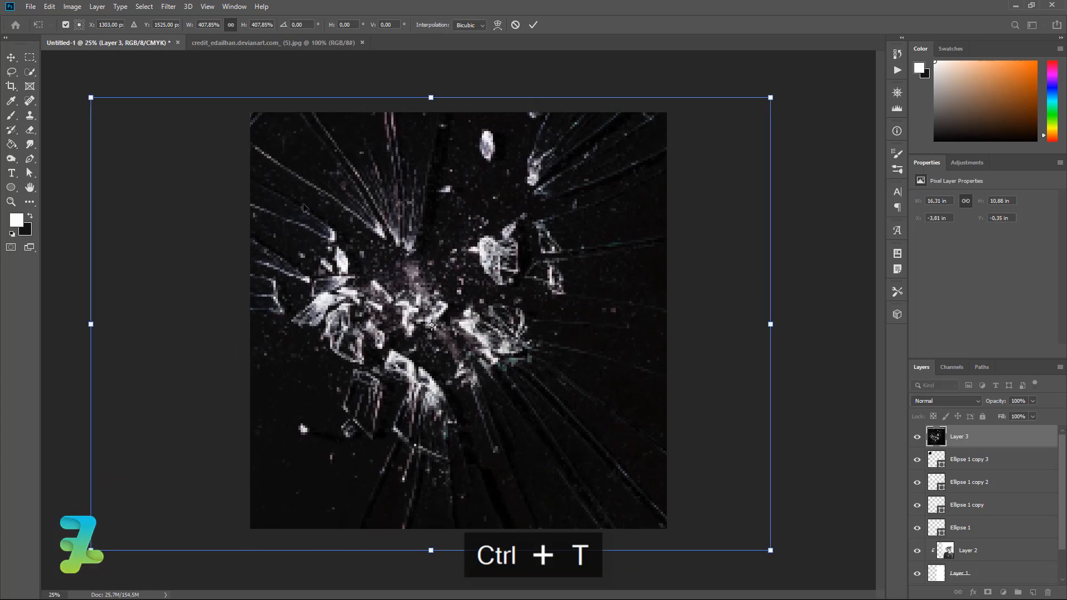
left_click_drag(429, 271, 447, 281)
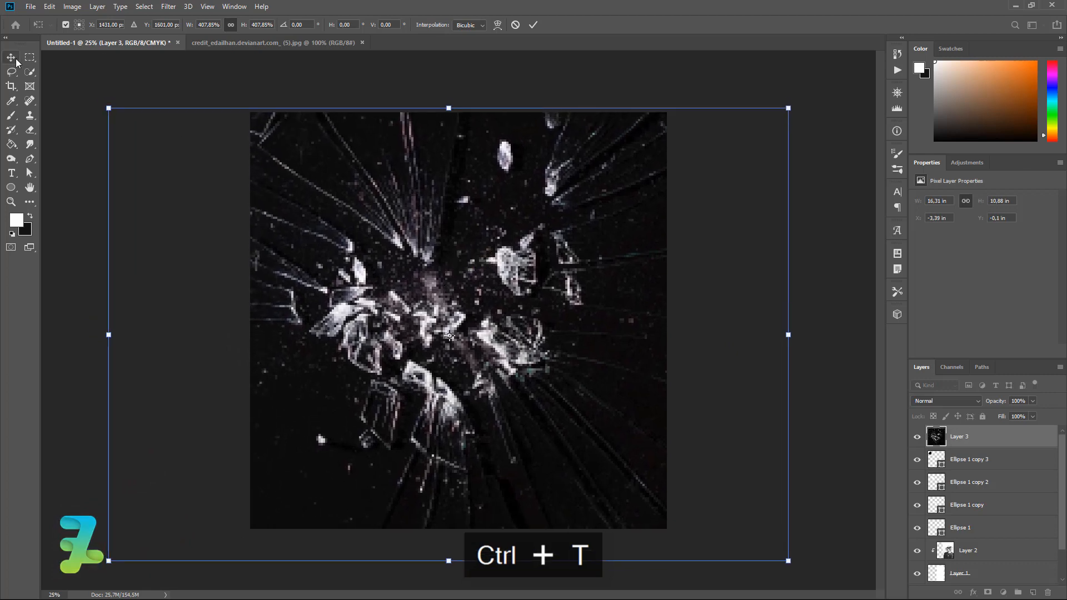
key("Return")
Step: Try the Screen blend mode on the shattered-glass layer and undo it
left_click(940, 401)
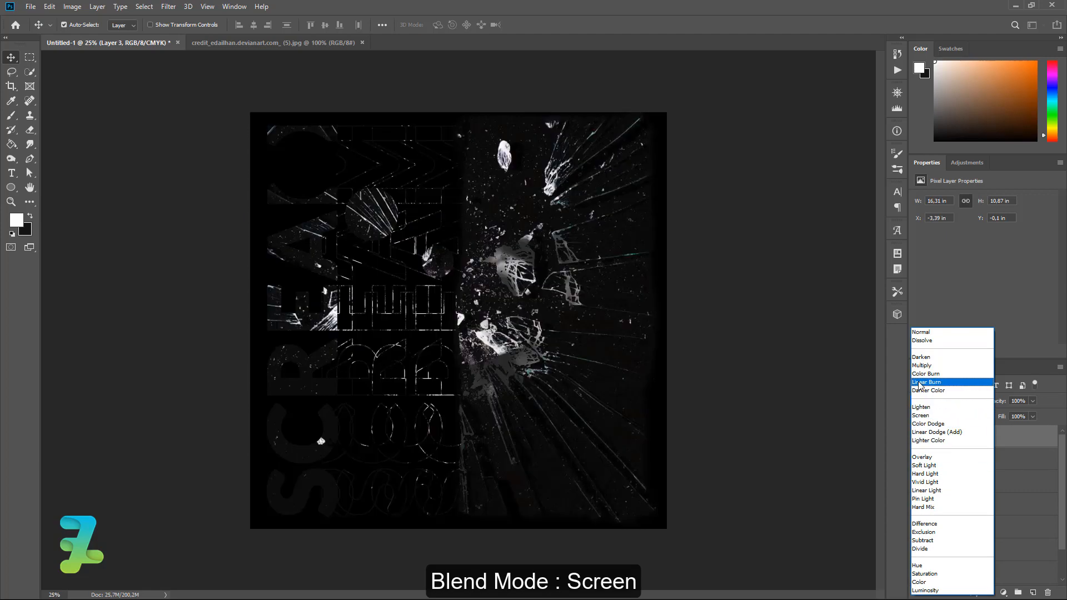
left_click(920, 415)
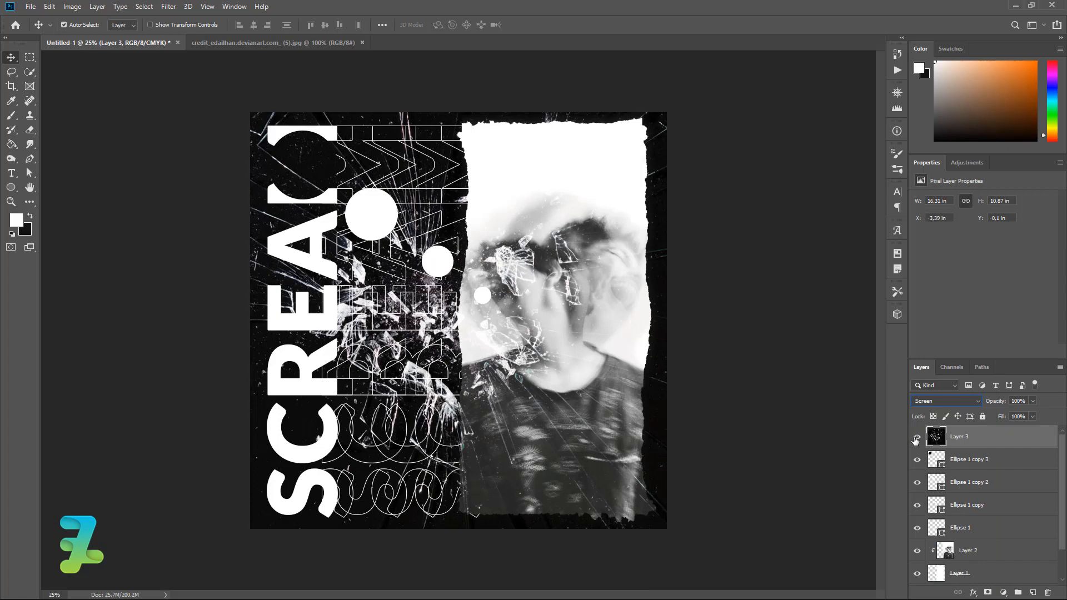
key("ctrl+z")
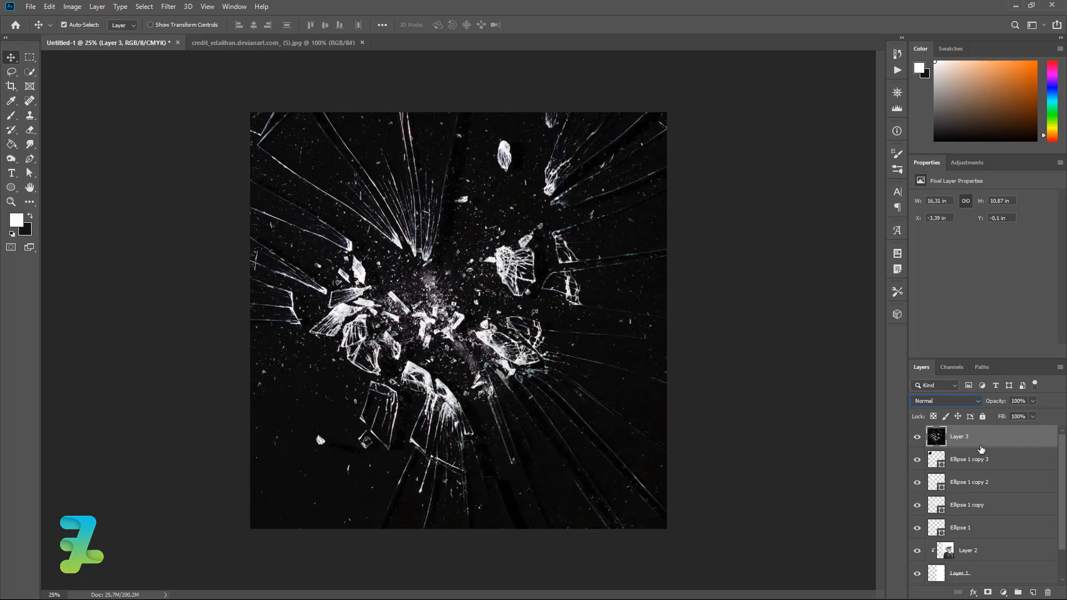
Step: Try Blend If on the glass layer with This Layer black at 13 and Underlying Layer black split 0 / 52, and cancel
double_click(970, 436)
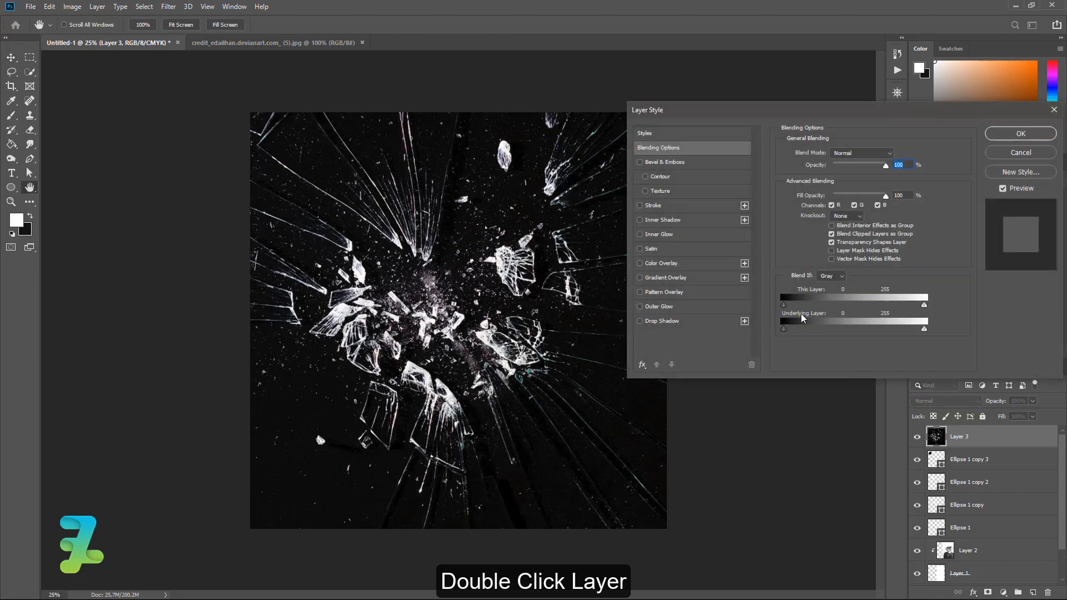
left_click_drag(785, 306, 813, 328)
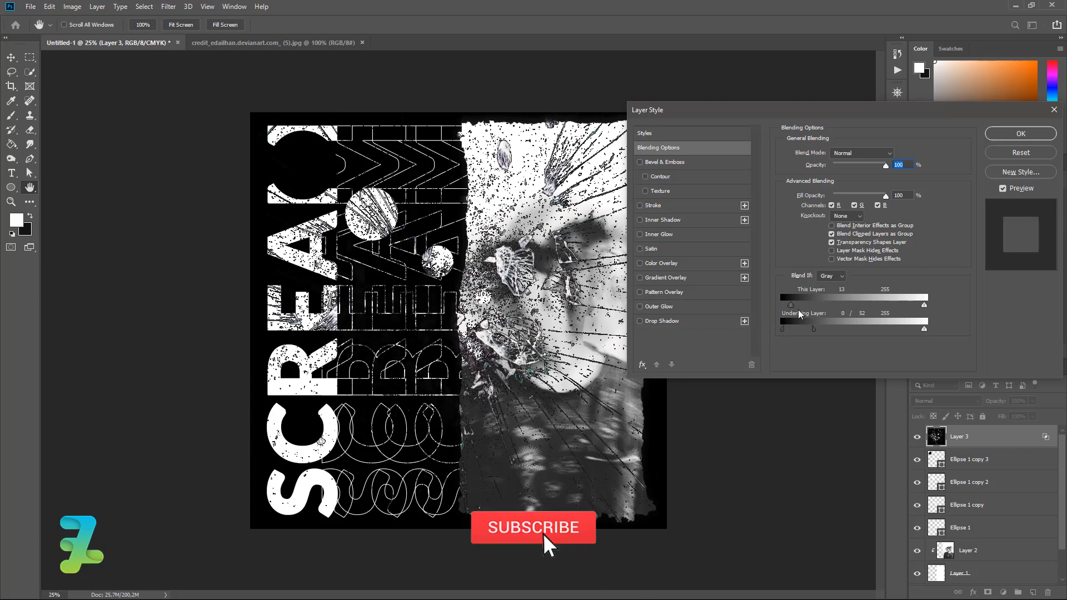
mouse_move(790, 305)
left_mouse_down()
mouse_move(832, 309)
mouse_move(763, 313)
mouse_move(791, 305)
left_mouse_up()
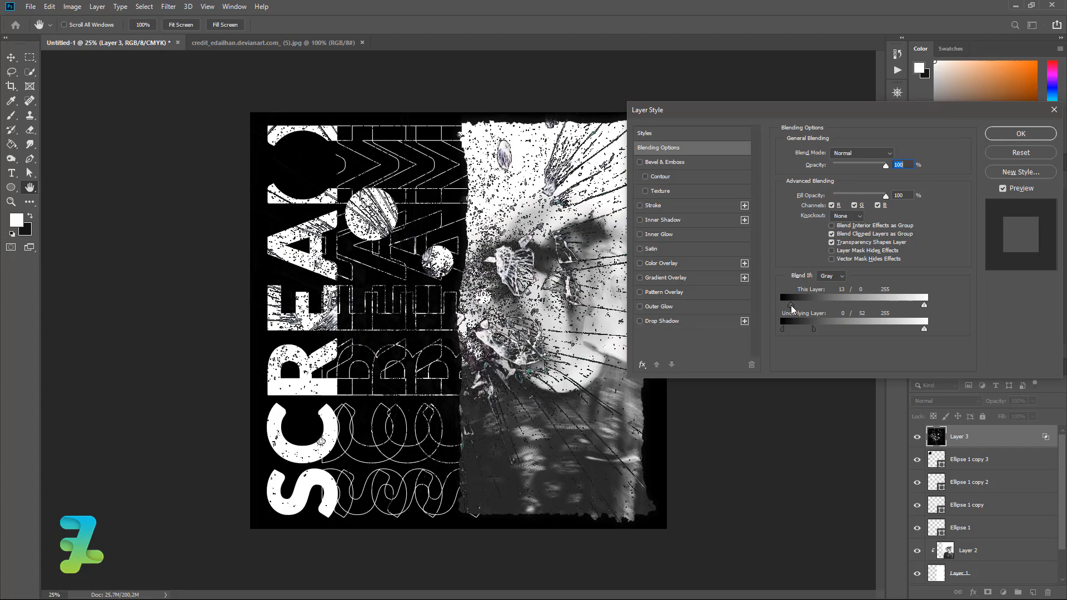
left_click(1009, 158)
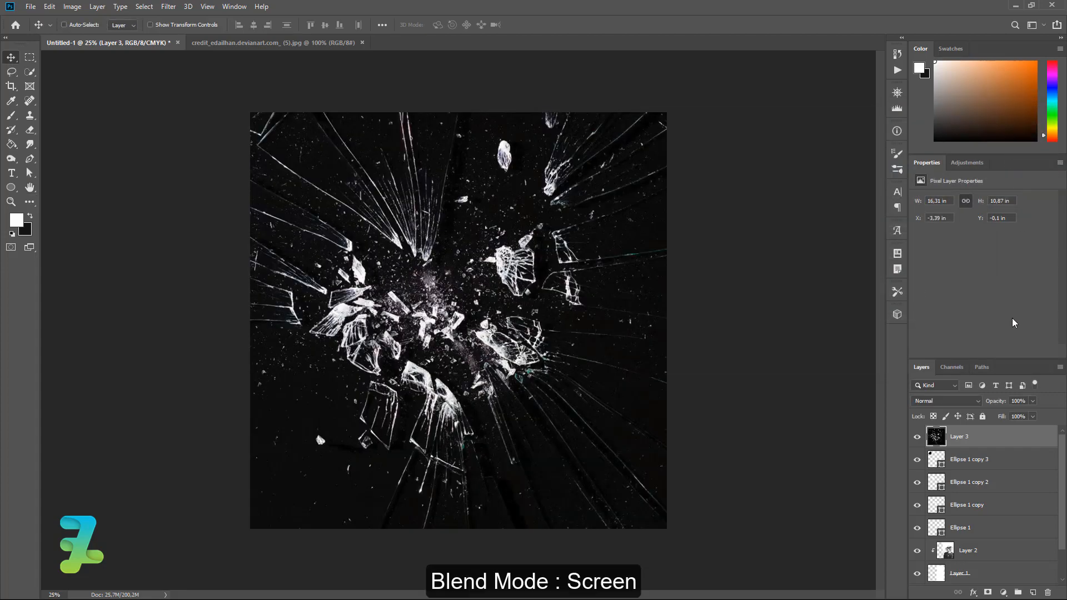
Step: Set the glass layer's blend mode to Screen and move the layer to about X -2.96 in, Y -0.14 in
left_click(967, 401)
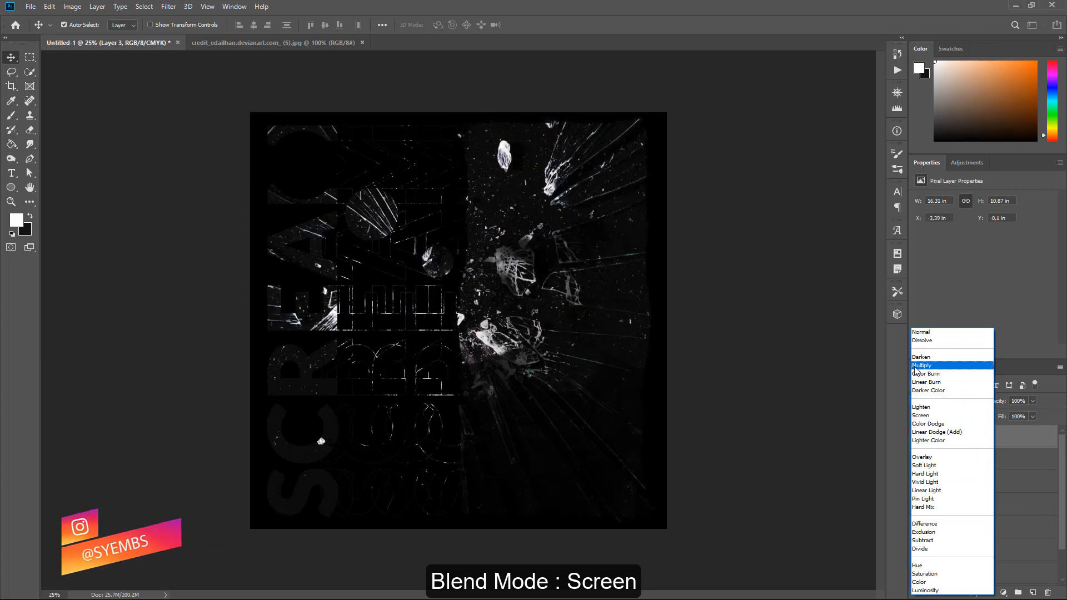
left_click(920, 415)
left_click_drag(356, 289, 481, 333)
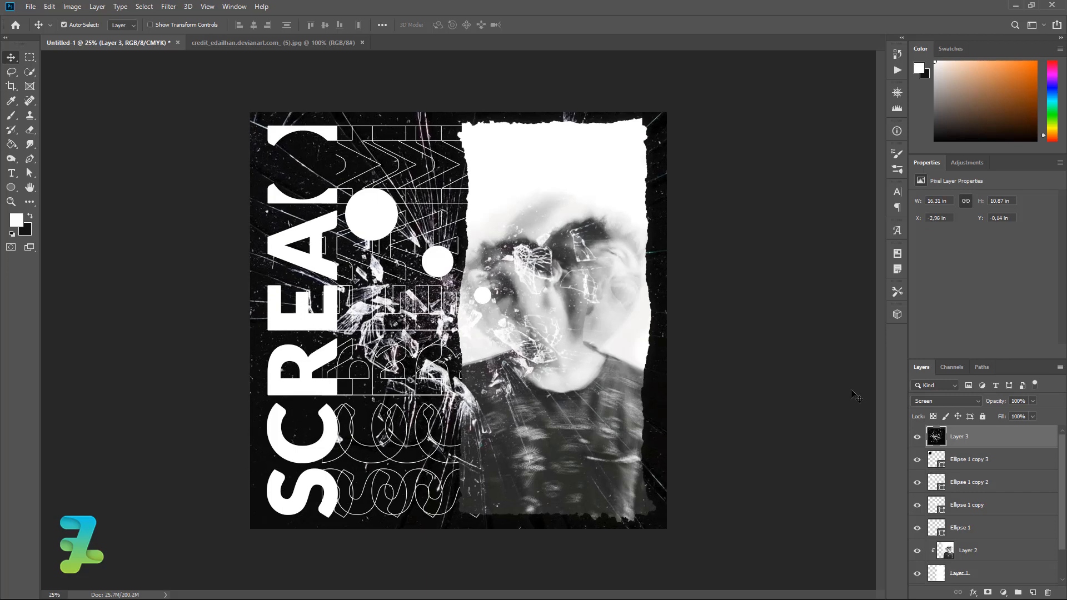
Step: Set the glass layer to Multiply with Blend If blacks at 35 / 62 for This Layer and 8 / 48 for Underlying Layer, and shift it slightly down
left_click(964, 406)
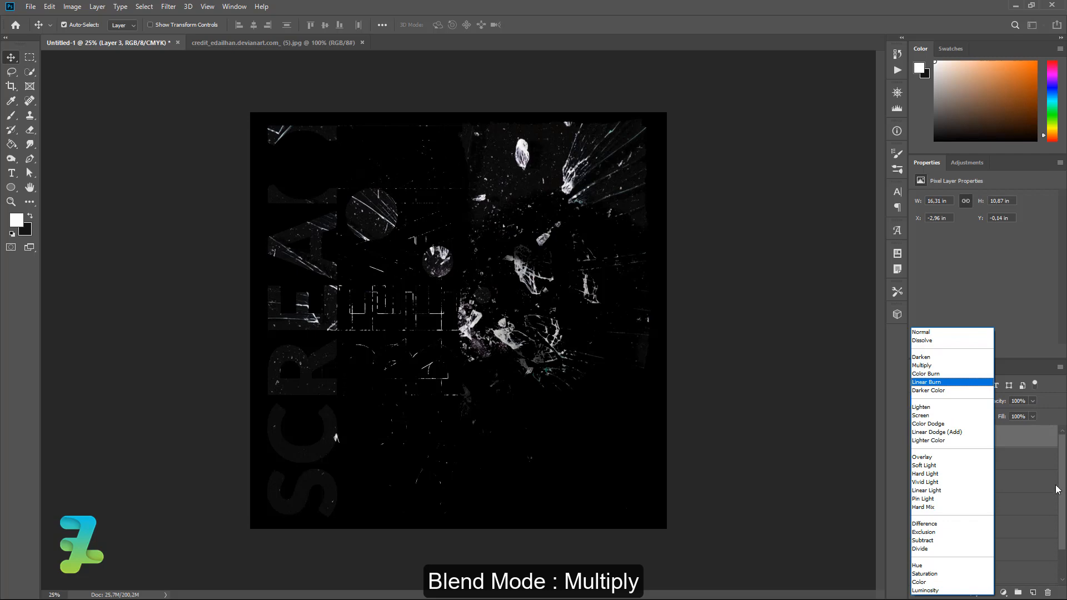
left_click(929, 367)
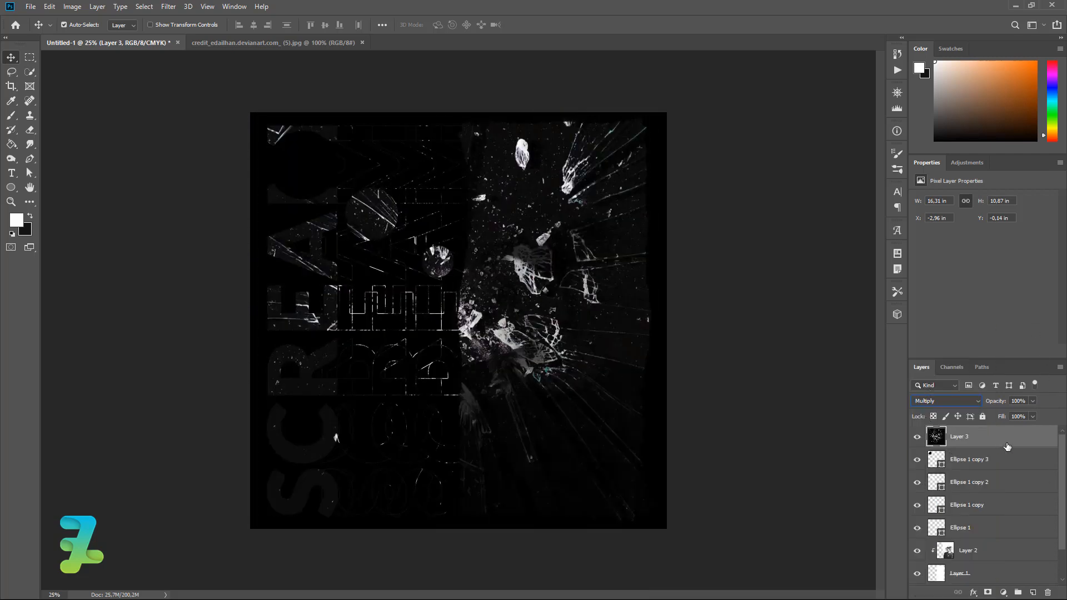
double_click(978, 437)
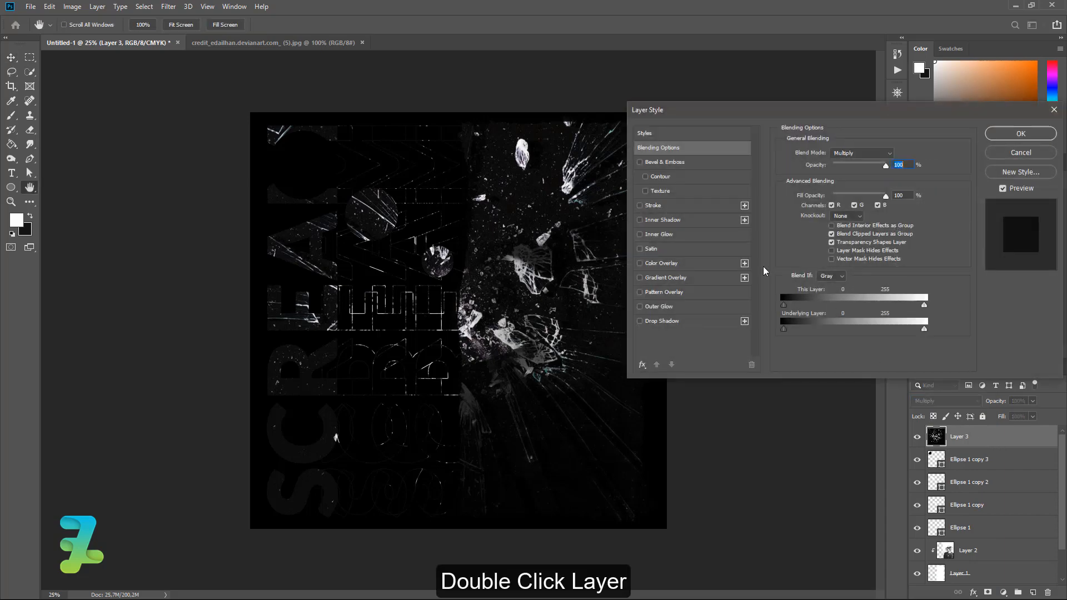
left_click_drag(784, 305, 822, 329)
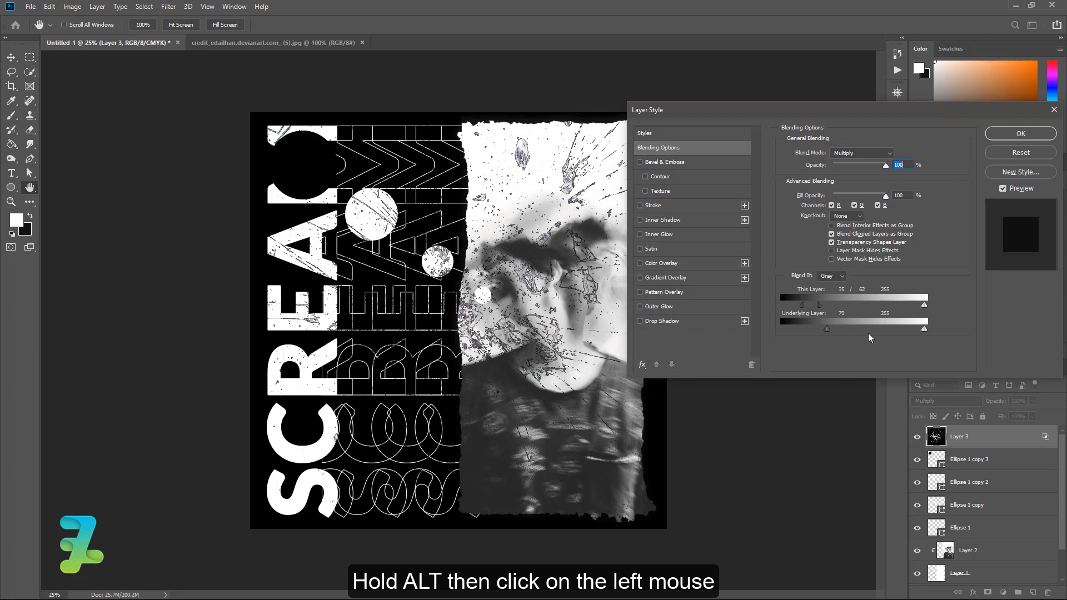
left_click_drag(827, 328, 792, 327)
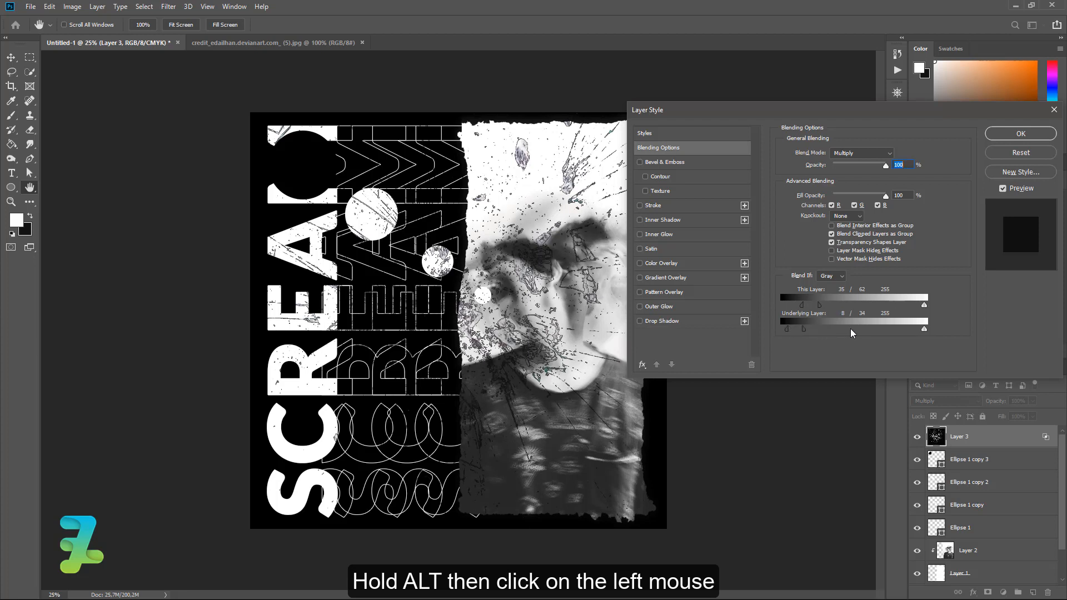
left_click_drag(804, 327, 802, 325)
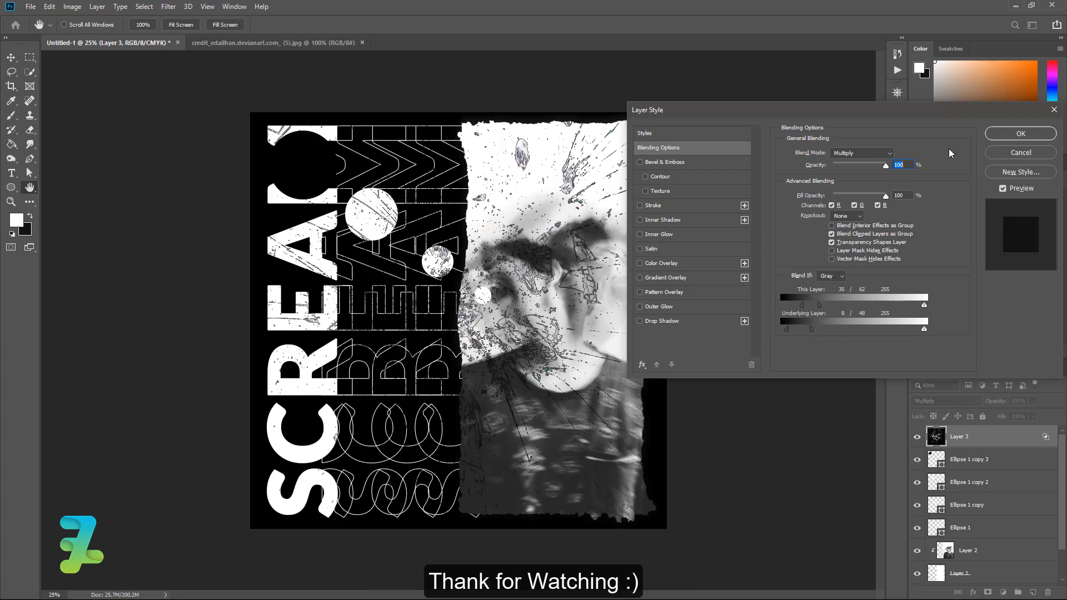
left_click(1020, 134)
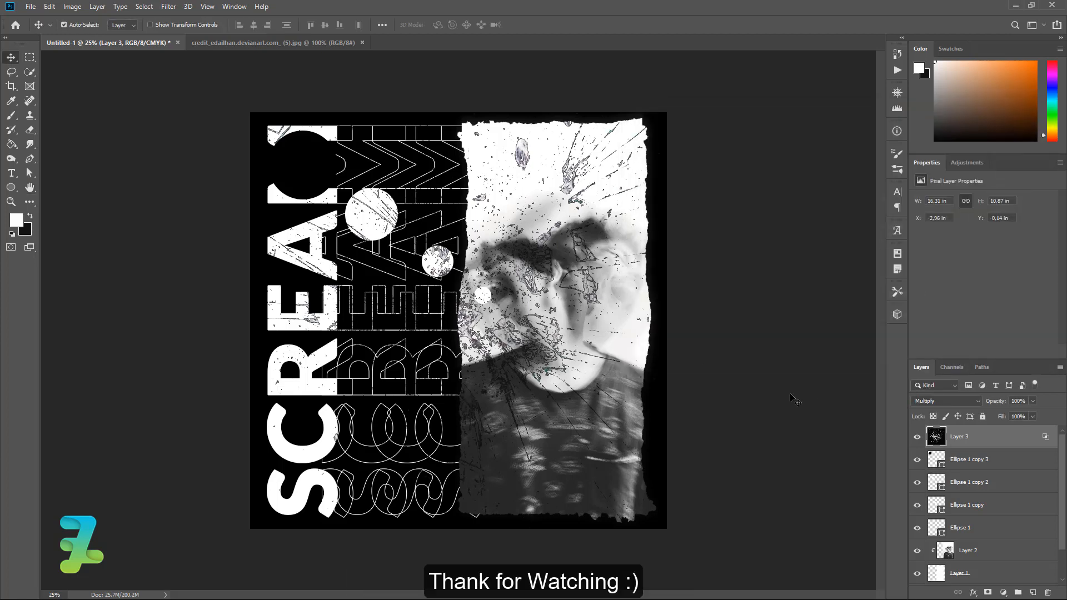
left_click_drag(538, 295, 528, 321)
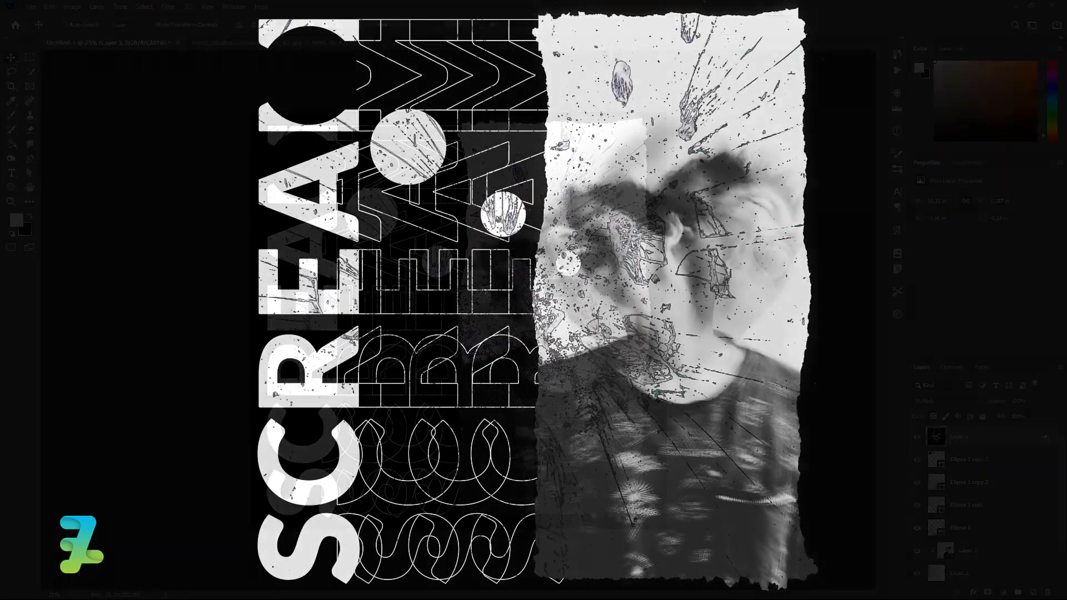